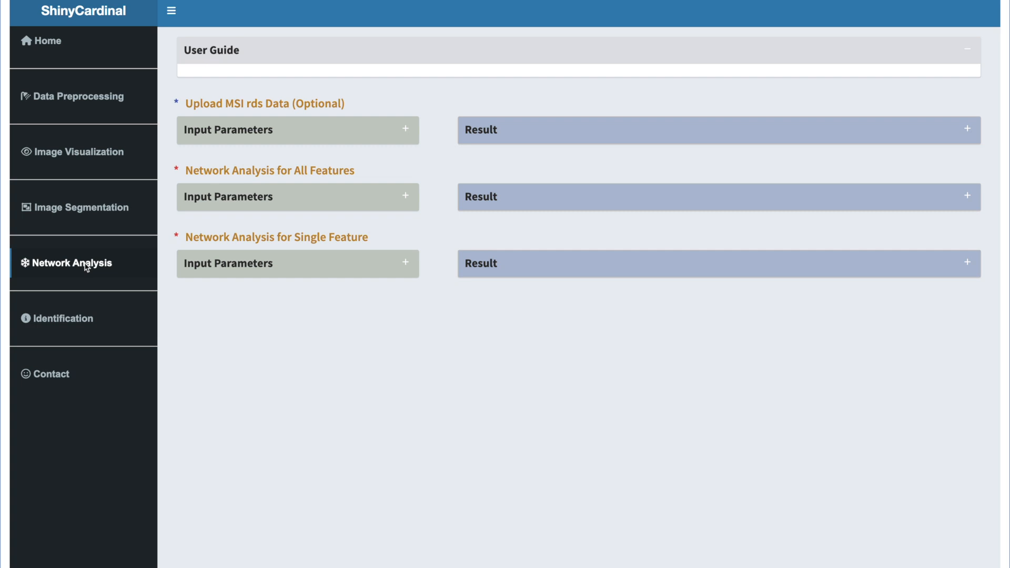
{"action": "left_click_drag", "start_coordinate": [186, 173], "coordinate": [354, 181]}
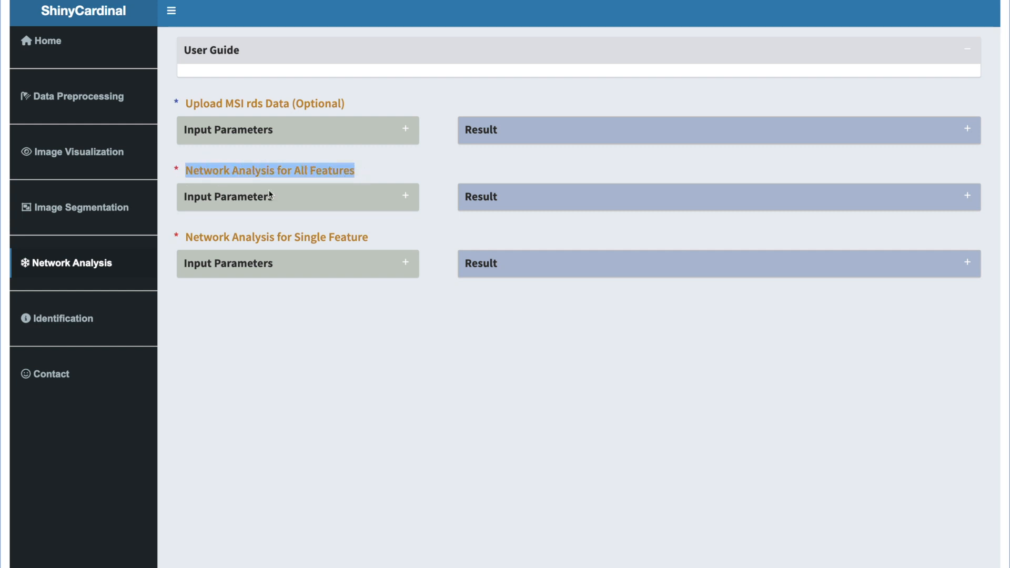
{"action": "left_click_drag", "start_coordinate": [190, 242], "coordinate": [363, 243]}
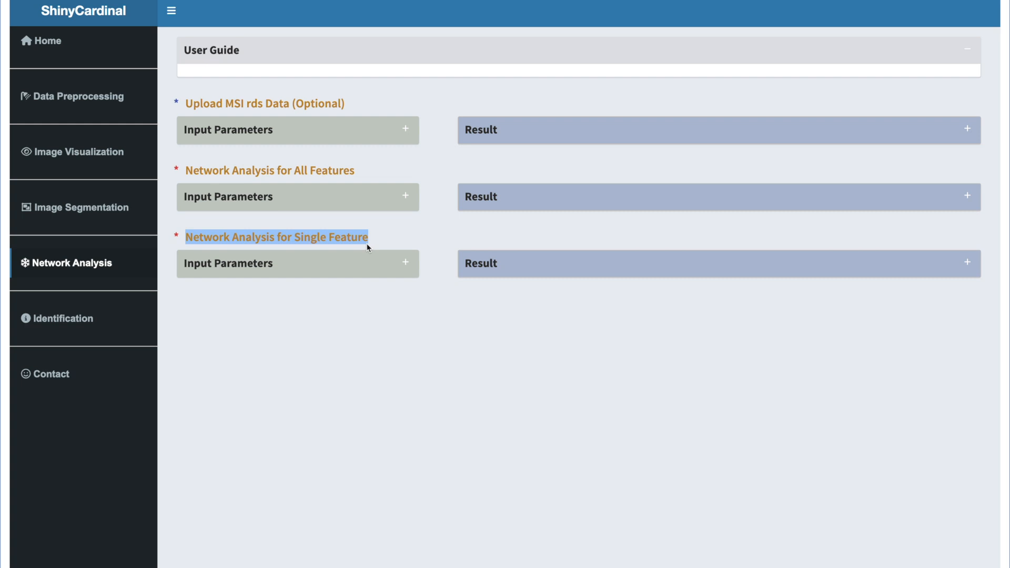
{"action": "left_click", "coordinate": [345, 348]}
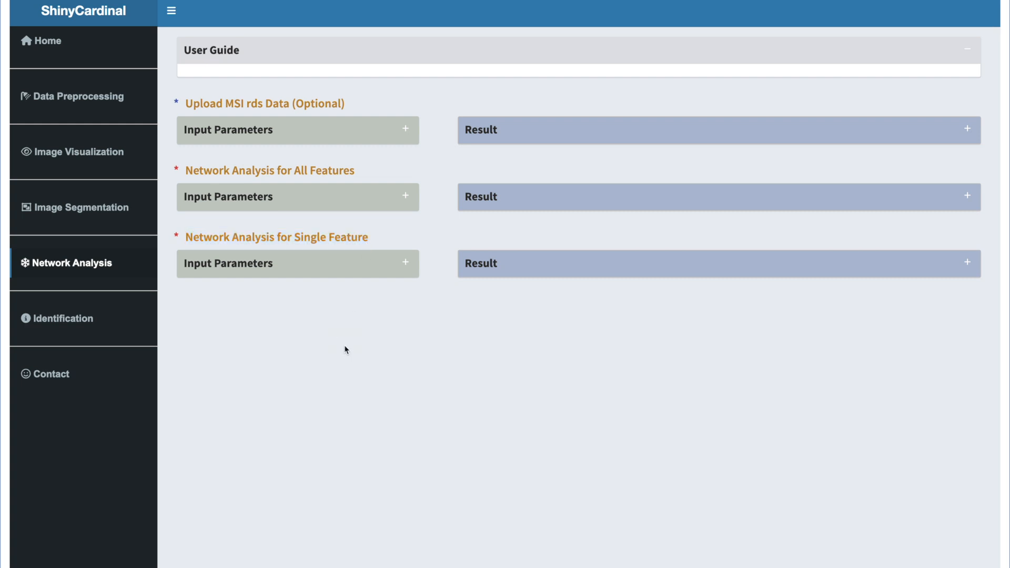
Step: Upload processedMSIData.rds from Downloads as the MSI data, load it with its result shown, and collapse the upload section
{"action": "left_click", "coordinate": [405, 130]}
{"action": "left_click", "coordinate": [215, 253]}
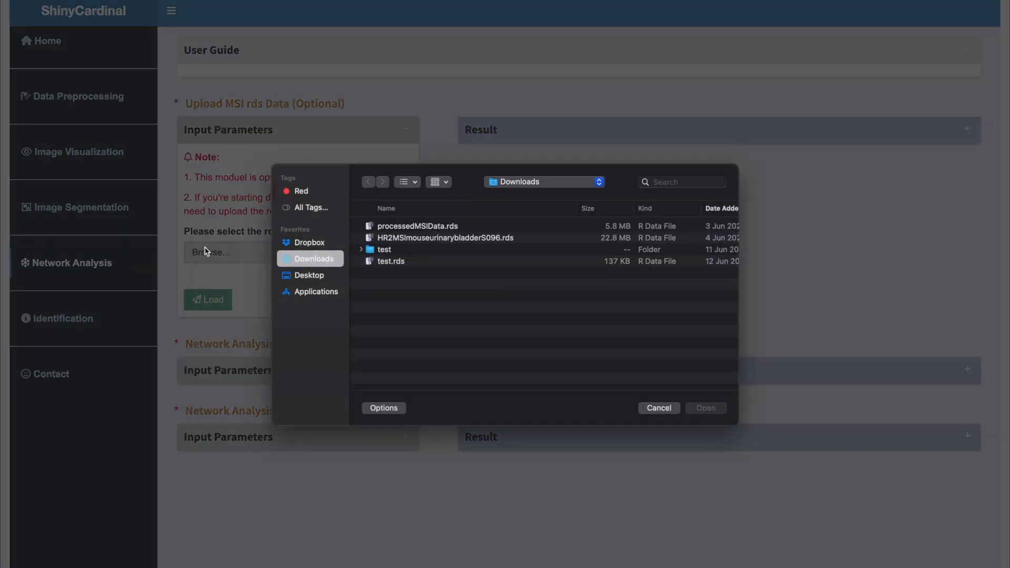
{"action": "left_click", "coordinate": [393, 226]}
{"action": "left_click", "coordinate": [705, 408]}
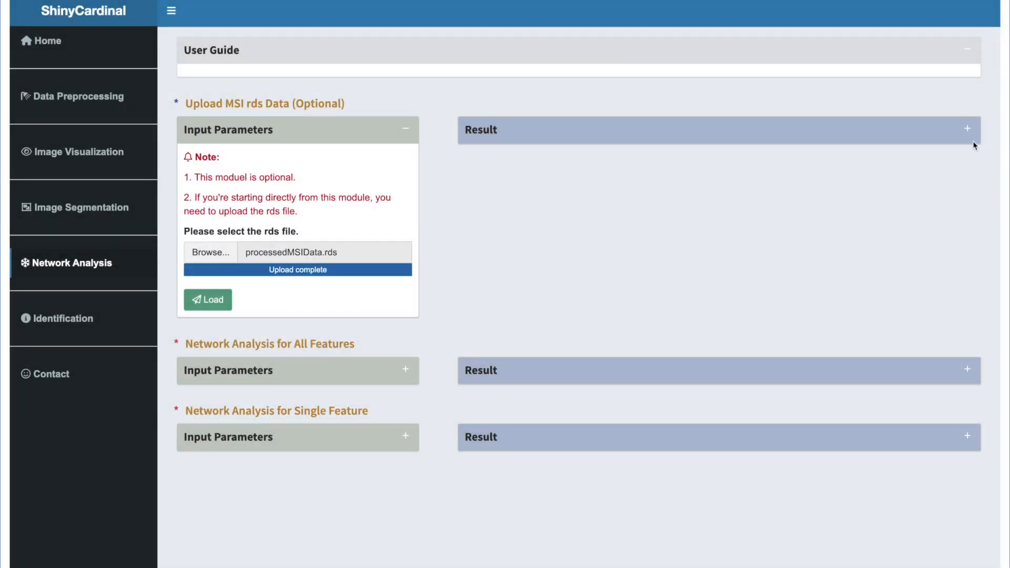
{"action": "left_click", "coordinate": [968, 130]}
{"action": "left_click", "coordinate": [216, 306]}
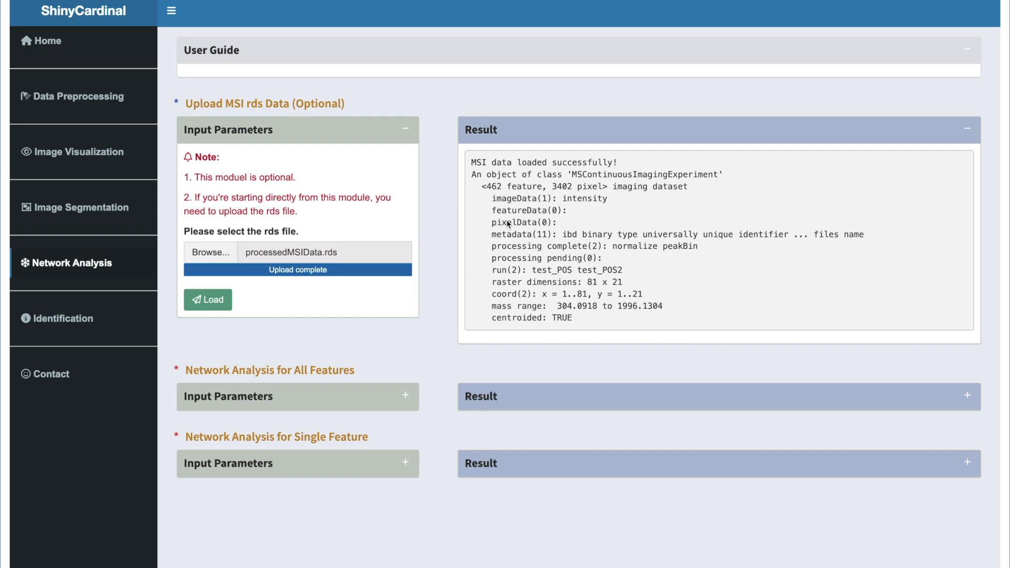
{"action": "left_click", "coordinate": [413, 131]}
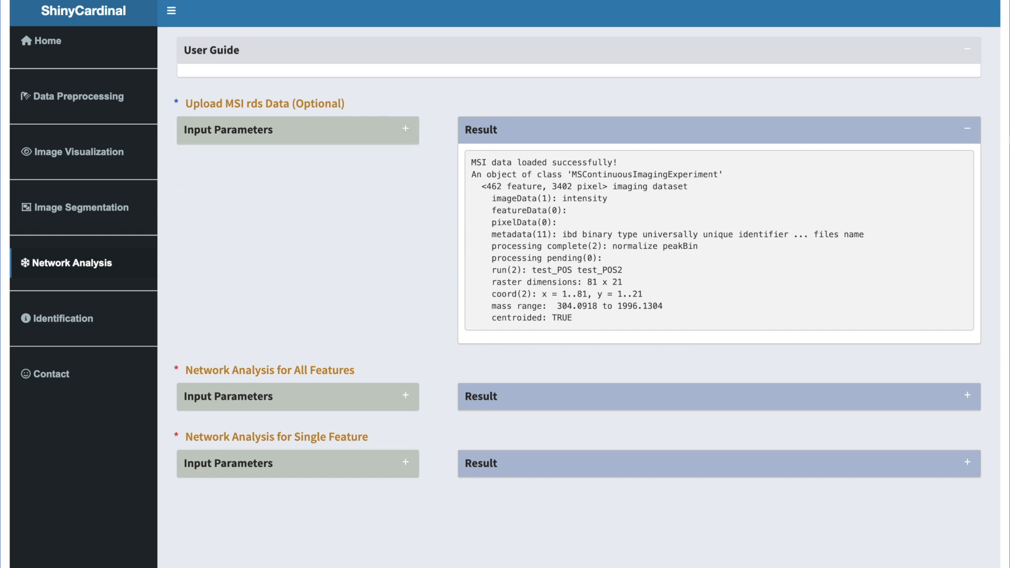
{"action": "left_click", "coordinate": [968, 130]}
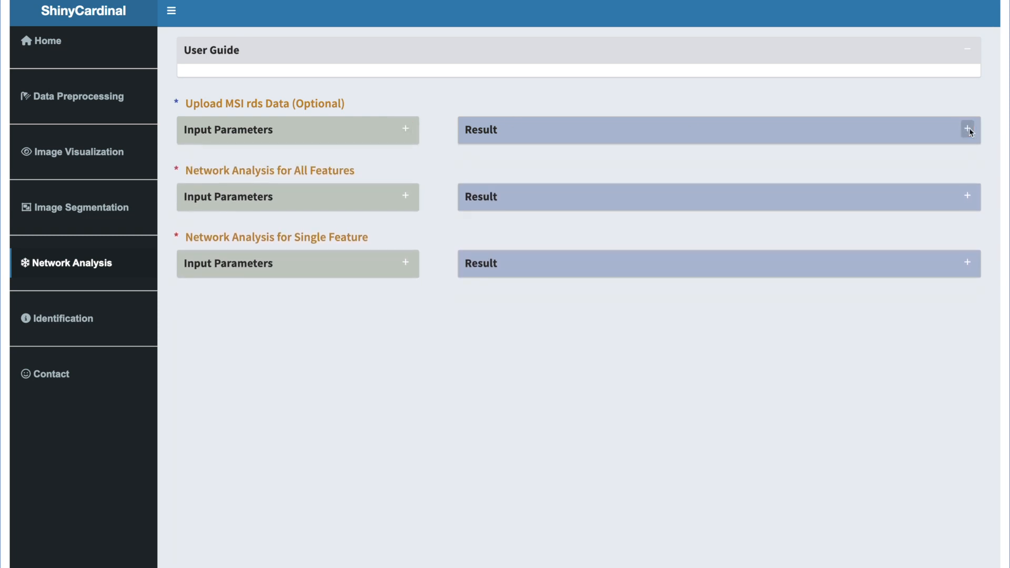
Step: Run the network analysis for all features on the test_POS run, using every pixel, with the result area expanded
{"action": "left_click", "coordinate": [404, 196]}
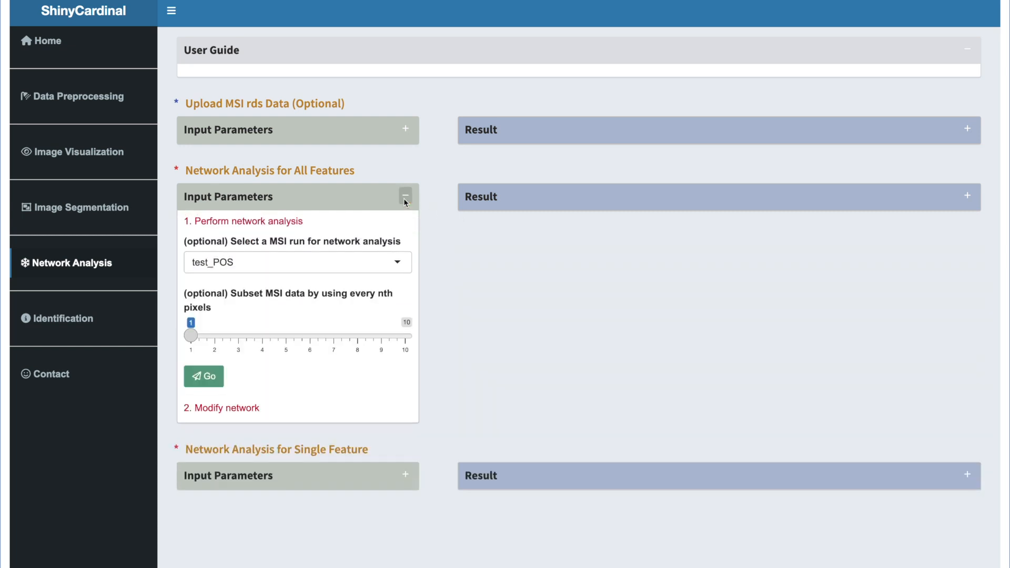
{"action": "left_click", "coordinate": [968, 196]}
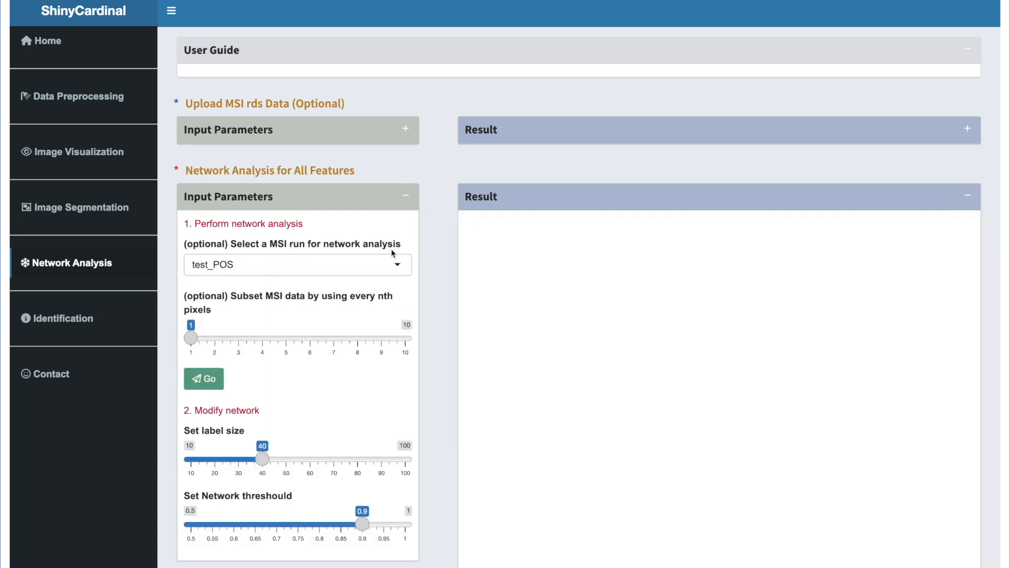
{"action": "left_click_drag", "start_coordinate": [195, 241], "coordinate": [392, 246]}
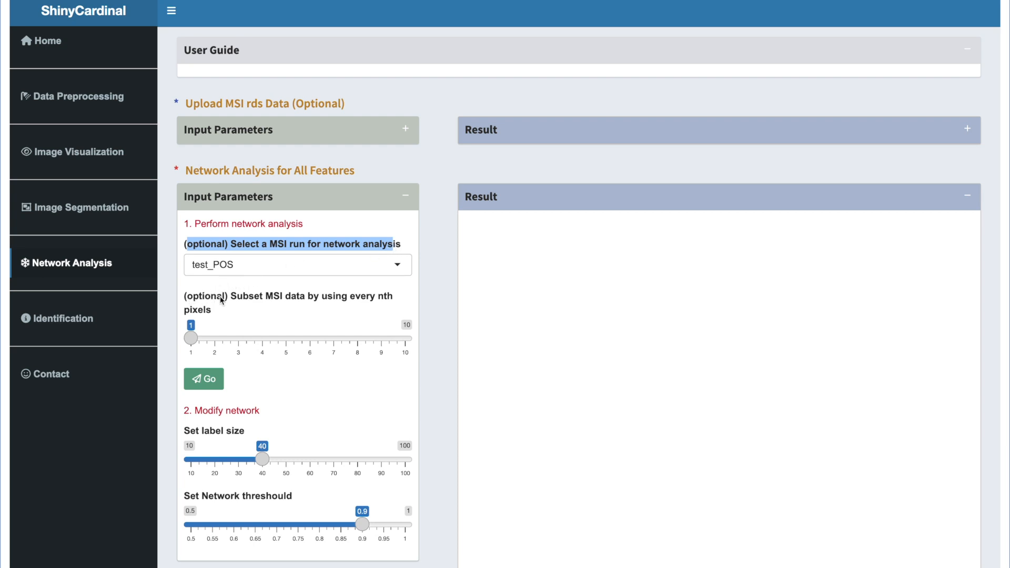
{"action": "left_click_drag", "start_coordinate": [231, 297], "coordinate": [396, 311]}
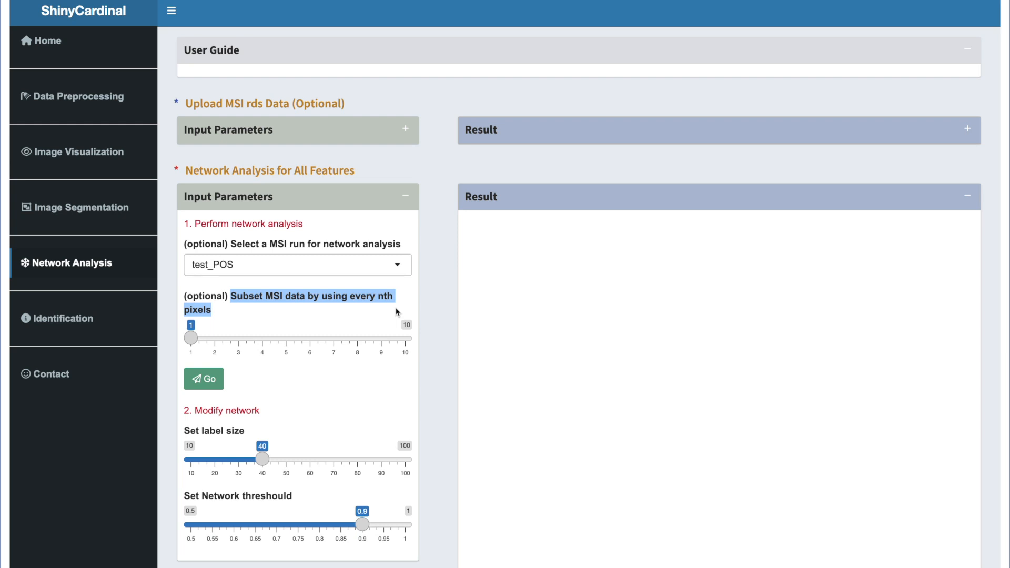
{"action": "left_click", "coordinate": [279, 378]}
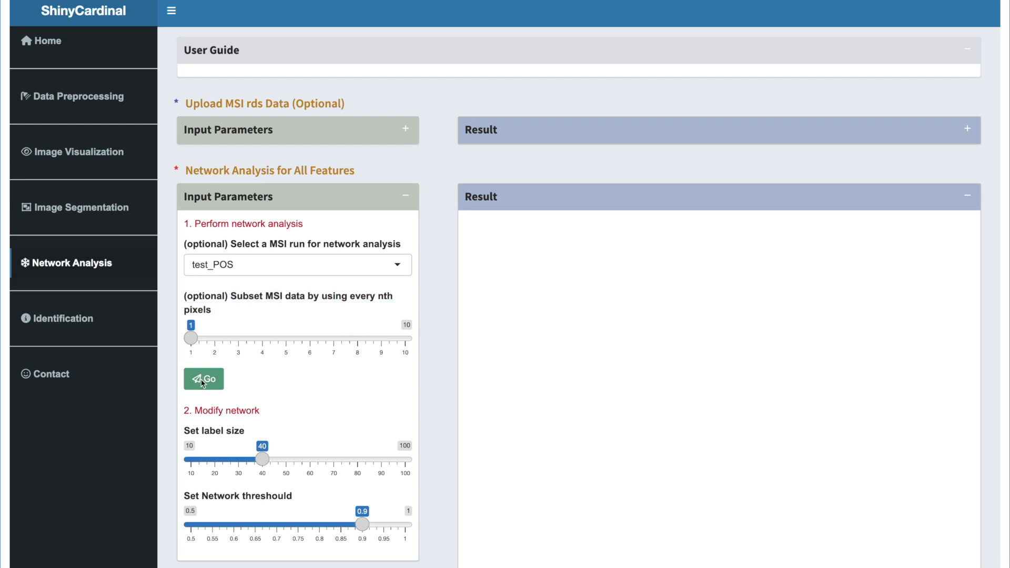
{"action": "left_click", "coordinate": [203, 383]}
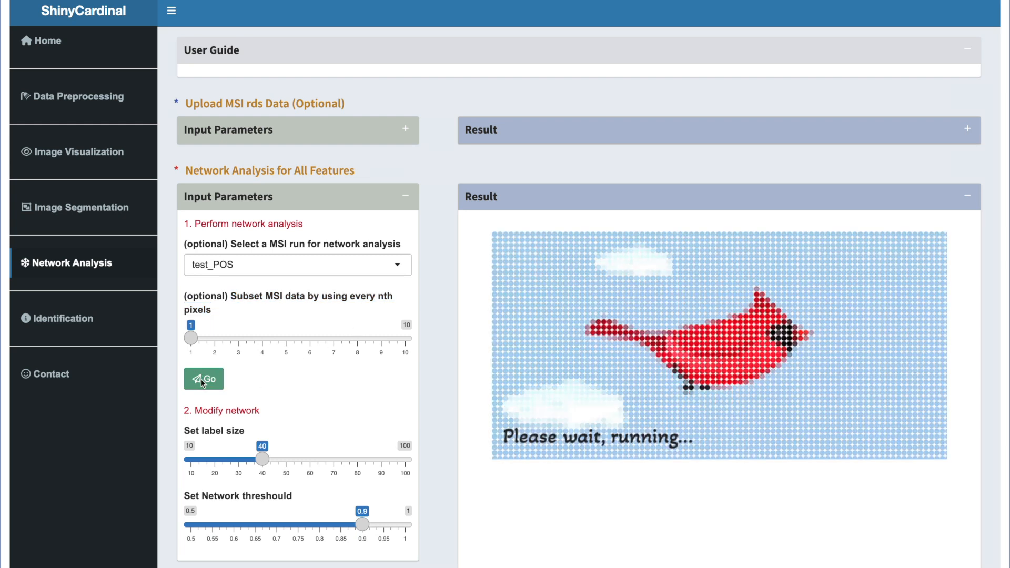
Step: Examine the all-features network by zooming in, moving around its clusters and fitting the whole network back into view
{"action": "scroll", "coordinate": [413, 562], "scroll_direction": "down", "scroll_amount": 2}
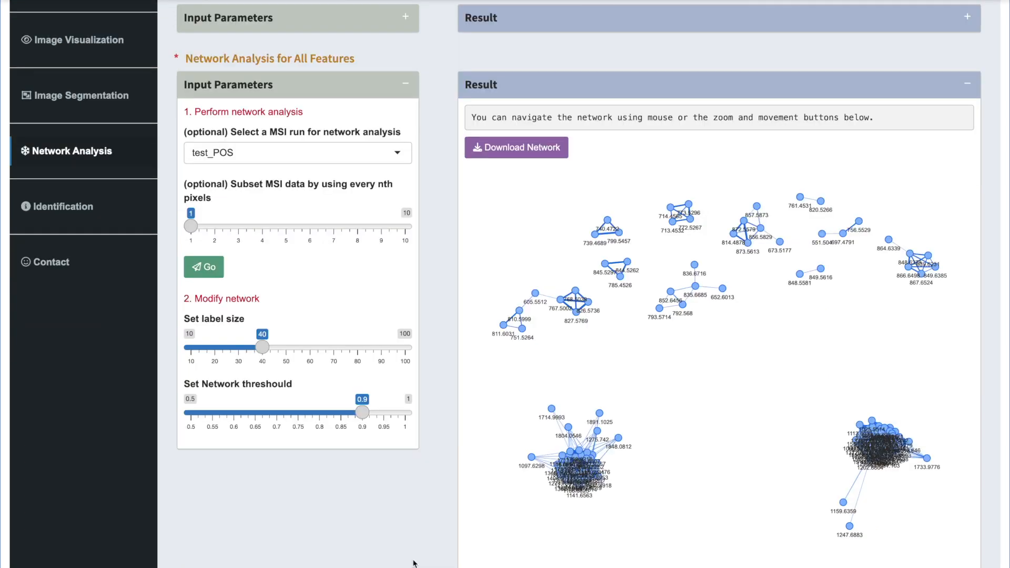
{"action": "scroll", "coordinate": [413, 563], "scroll_direction": "down", "scroll_amount": 3}
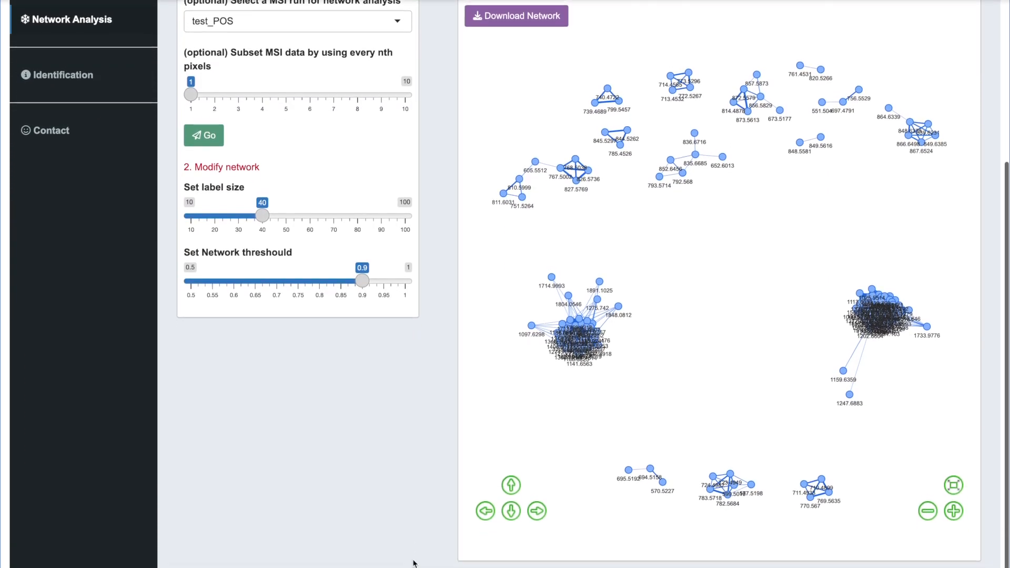
{"action": "scroll", "coordinate": [414, 563], "scroll_direction": "down", "scroll_amount": 1}
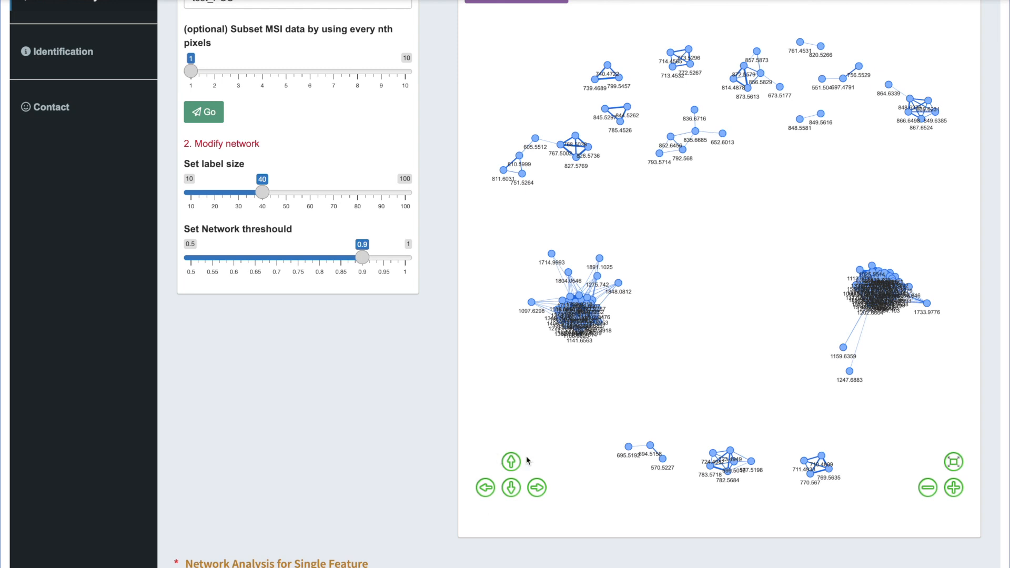
{"action": "left_click", "coordinate": [953, 488]}
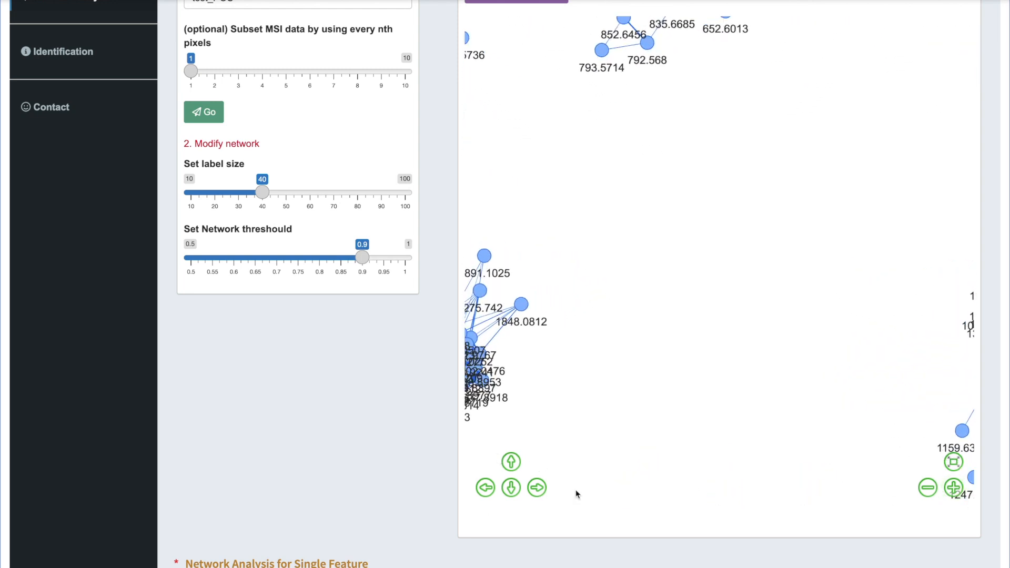
{"action": "left_click", "coordinate": [537, 488]}
{"action": "left_click", "coordinate": [484, 488]}
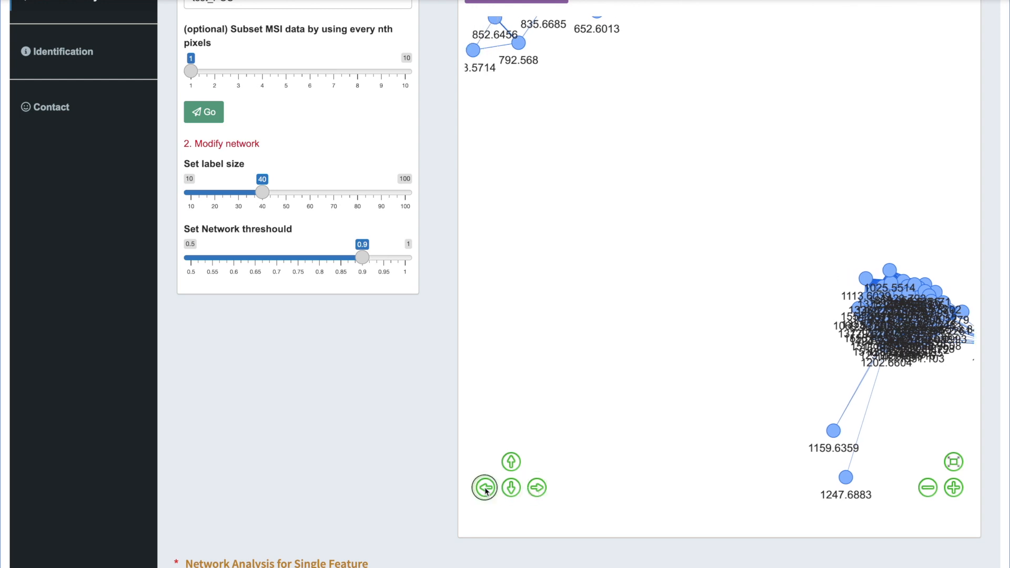
{"action": "left_click", "coordinate": [510, 463]}
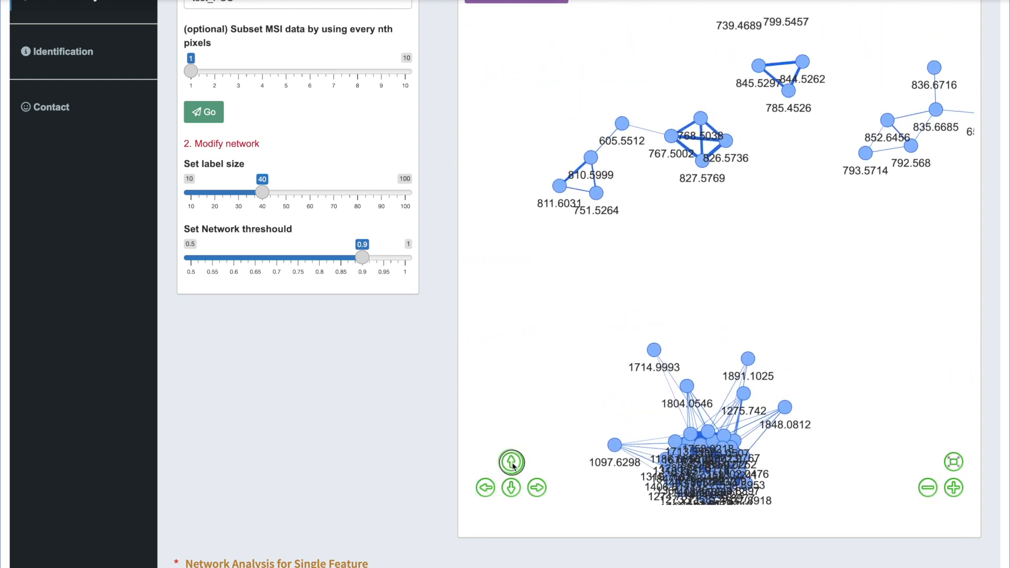
{"action": "left_click", "coordinate": [955, 462]}
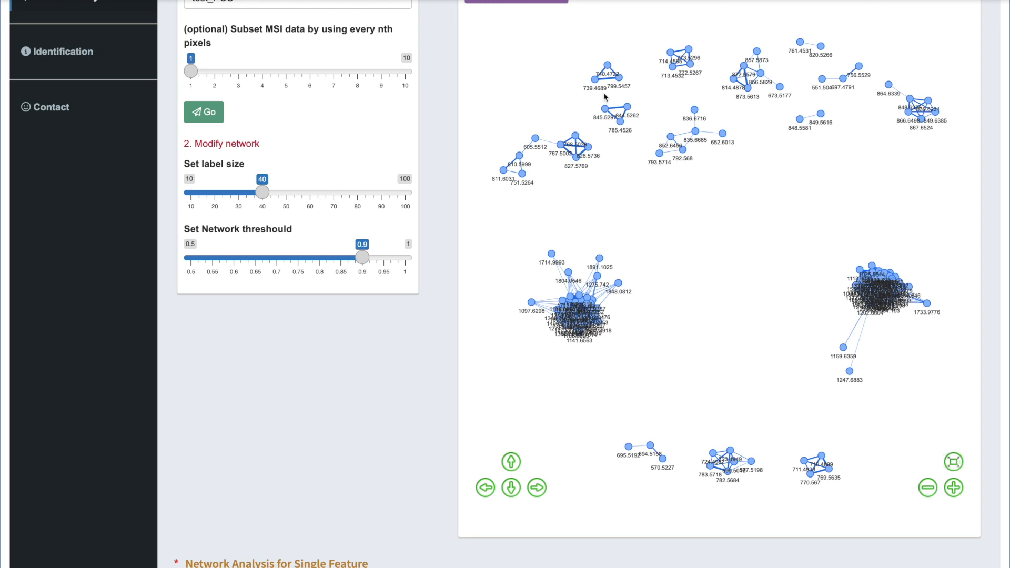
Step: Reposition nodes 826.5736, 827.5769 and 768.5038 in the network and highlight the connections of node 792.568
{"action": "left_click", "coordinate": [589, 148]}
{"action": "left_click_drag", "start_coordinate": [589, 149], "coordinate": [567, 195]}
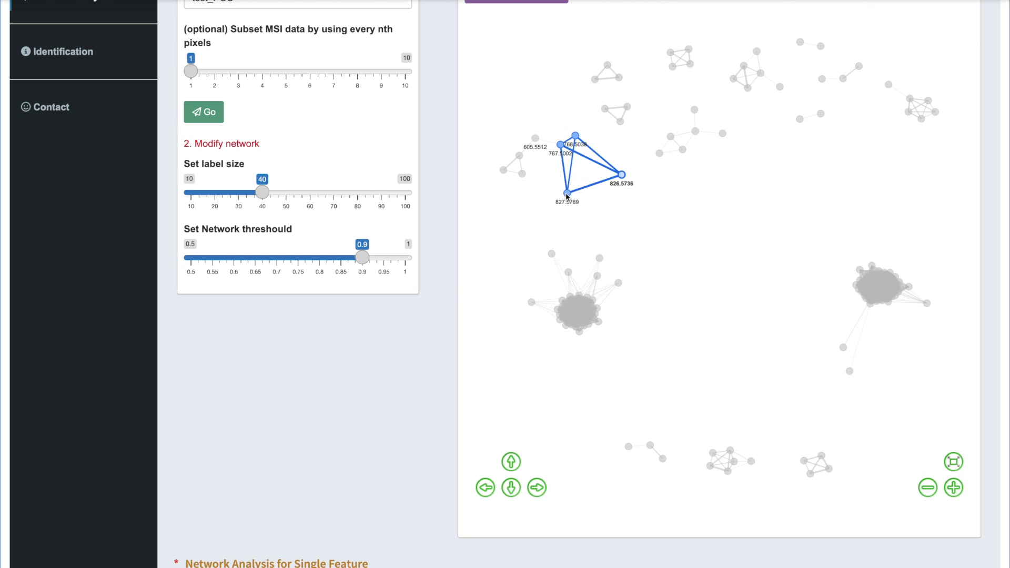
{"action": "left_click_drag", "start_coordinate": [575, 135], "coordinate": [581, 96]}
{"action": "left_click", "coordinate": [536, 140]}
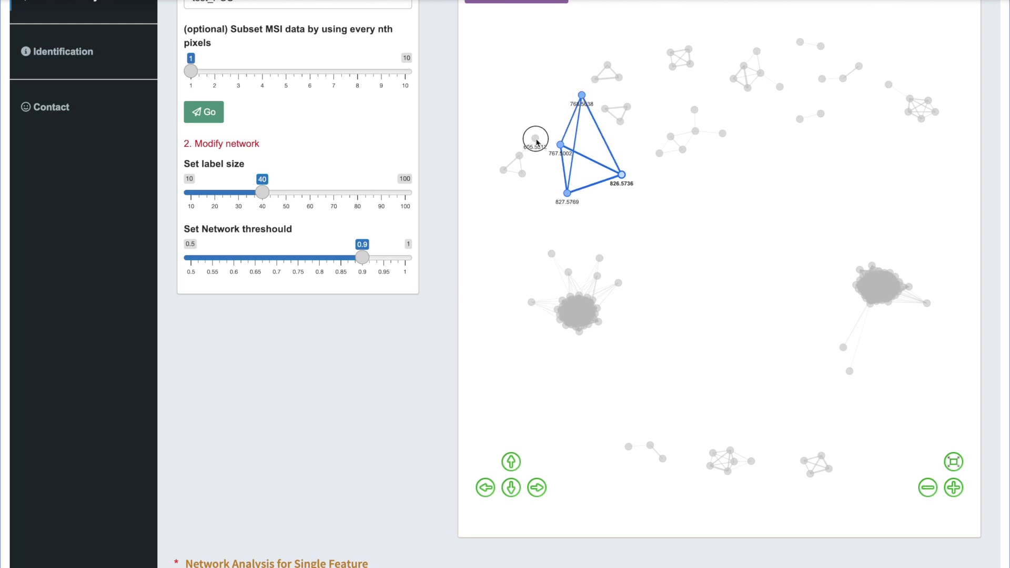
{"action": "left_click", "coordinate": [683, 151]}
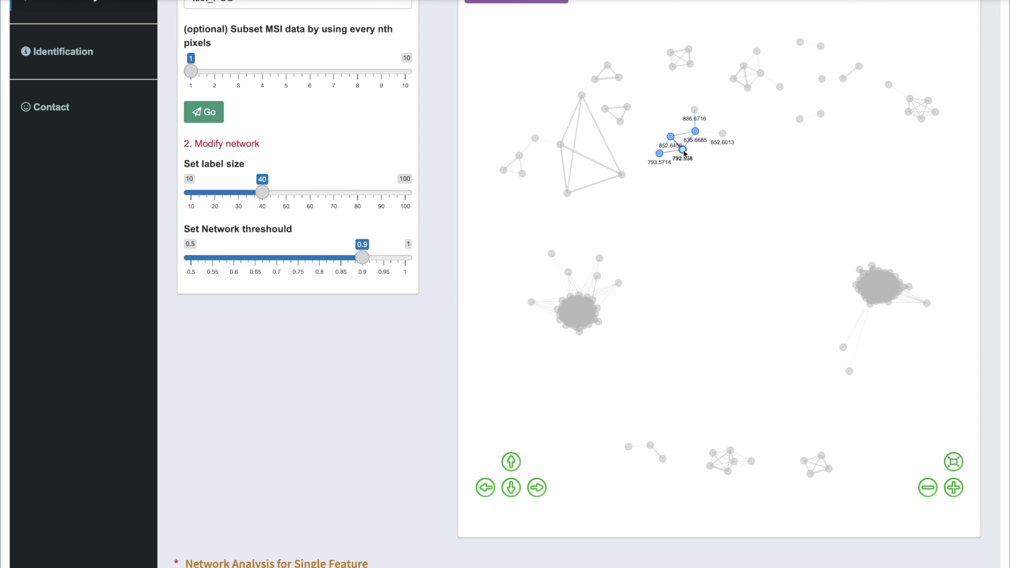
Step: Try a label size of 75 on the network, check it up close, and reduce the label size to 55
{"action": "left_click_drag", "start_coordinate": [262, 193], "coordinate": [346, 190]}
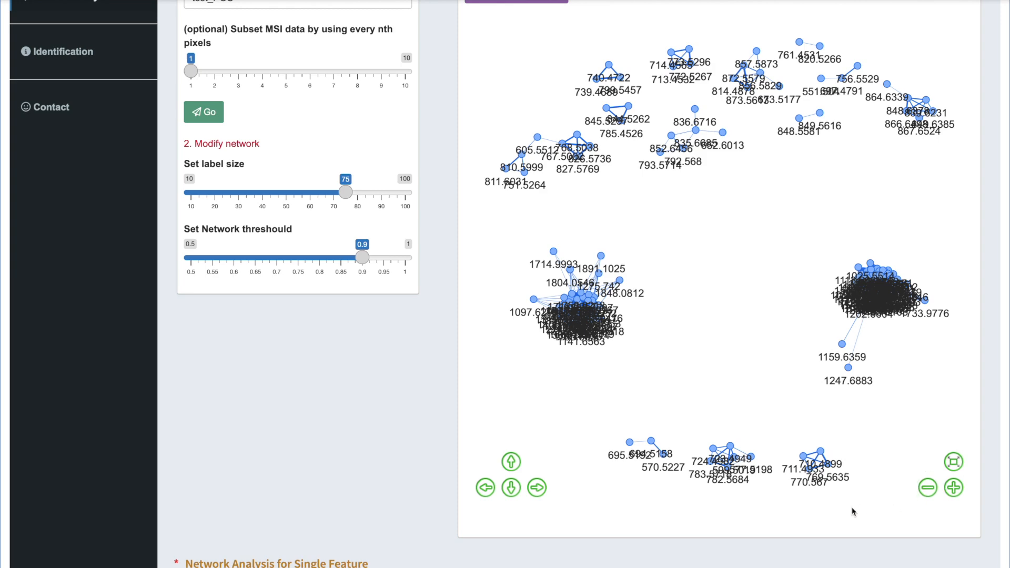
{"action": "left_click", "coordinate": [953, 488]}
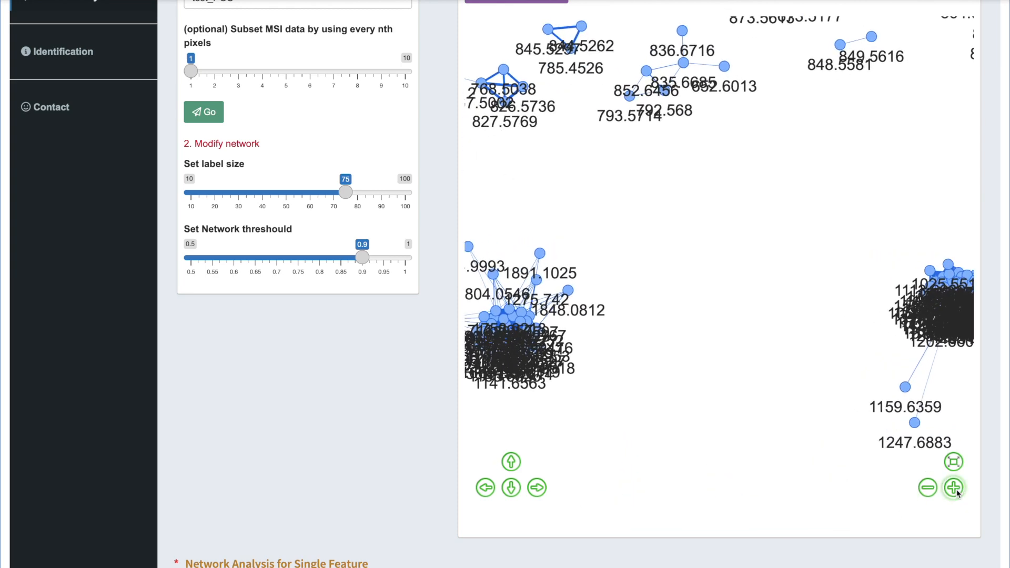
{"action": "left_click", "coordinate": [954, 461]}
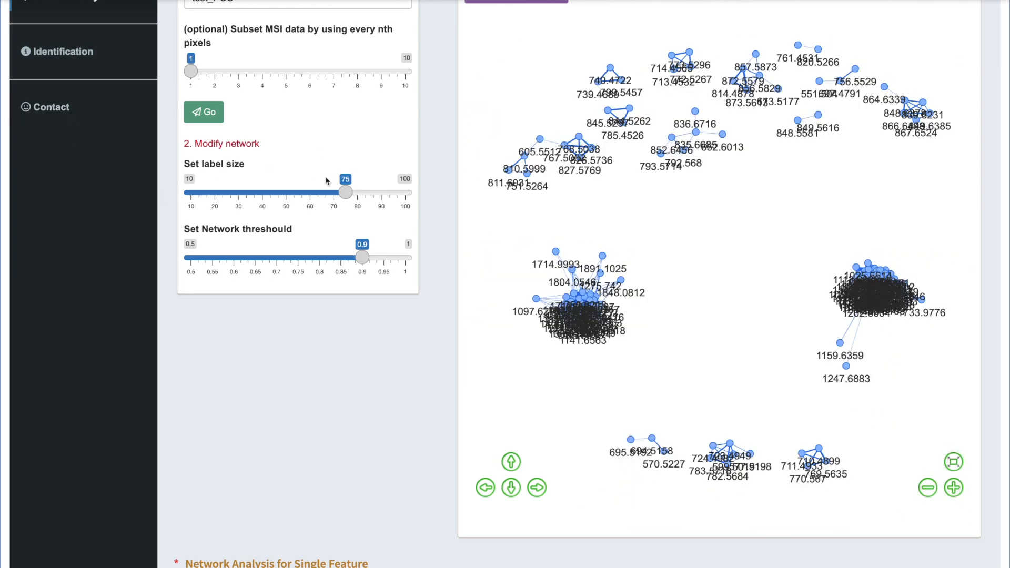
{"action": "left_click_drag", "start_coordinate": [345, 192], "coordinate": [298, 192]}
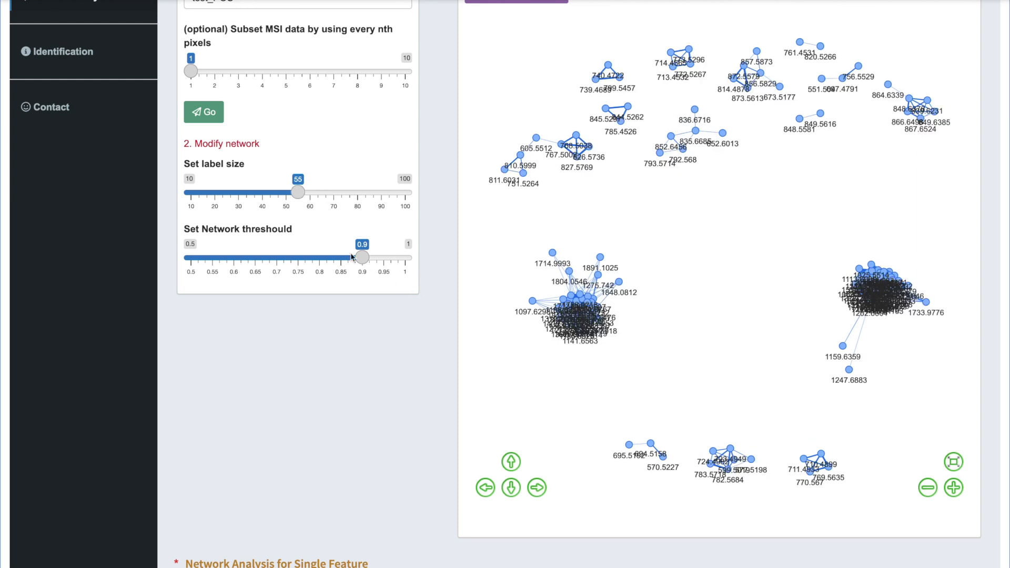
Step: Try network thresholds of 0.68 and 0.61, and restore the threshold to 0.9
{"action": "left_click_drag", "start_coordinate": [359, 258], "coordinate": [268, 260]}
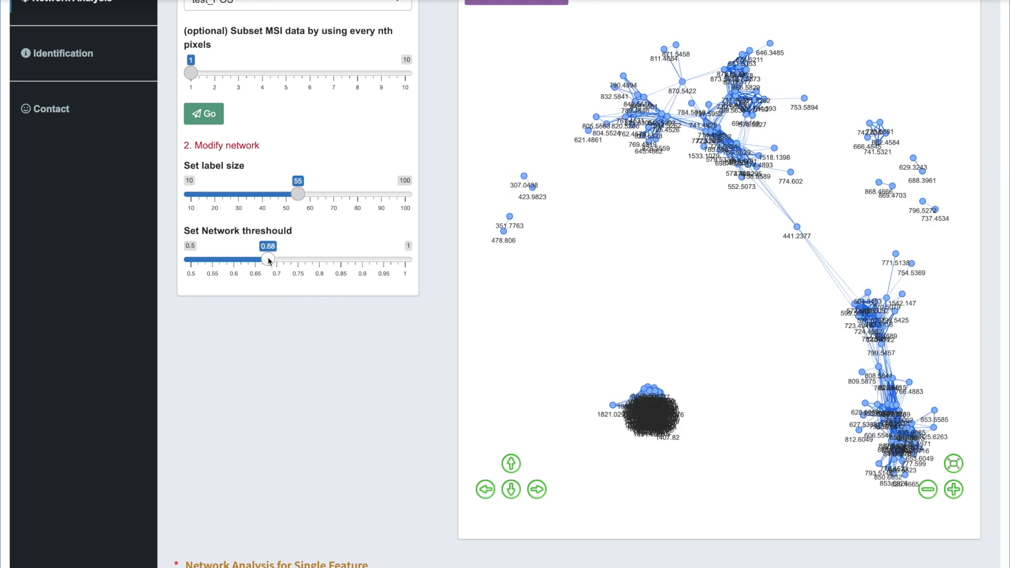
{"action": "left_click_drag", "start_coordinate": [268, 260], "coordinate": [237, 260]}
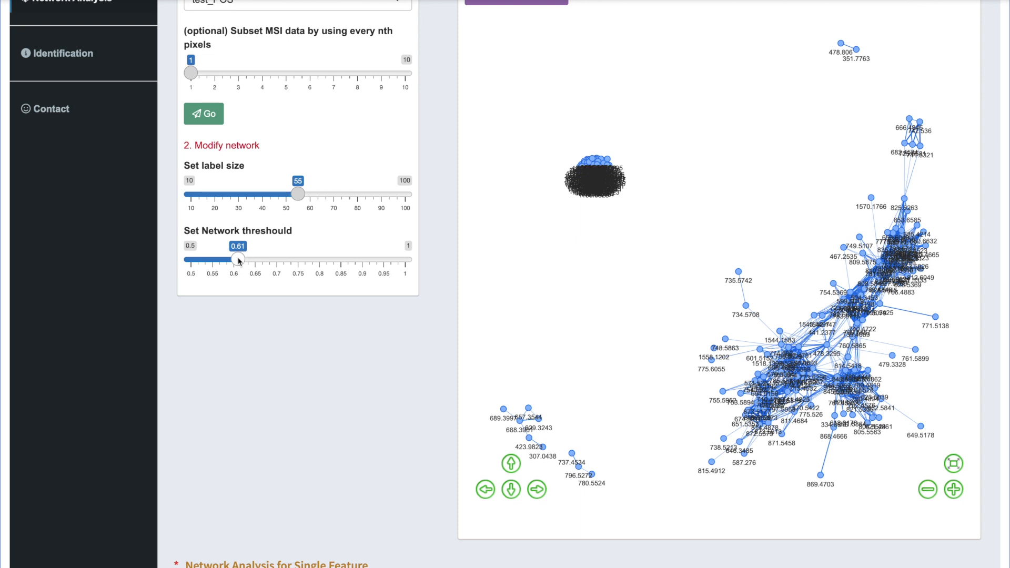
{"action": "left_click_drag", "start_coordinate": [238, 260], "coordinate": [363, 263]}
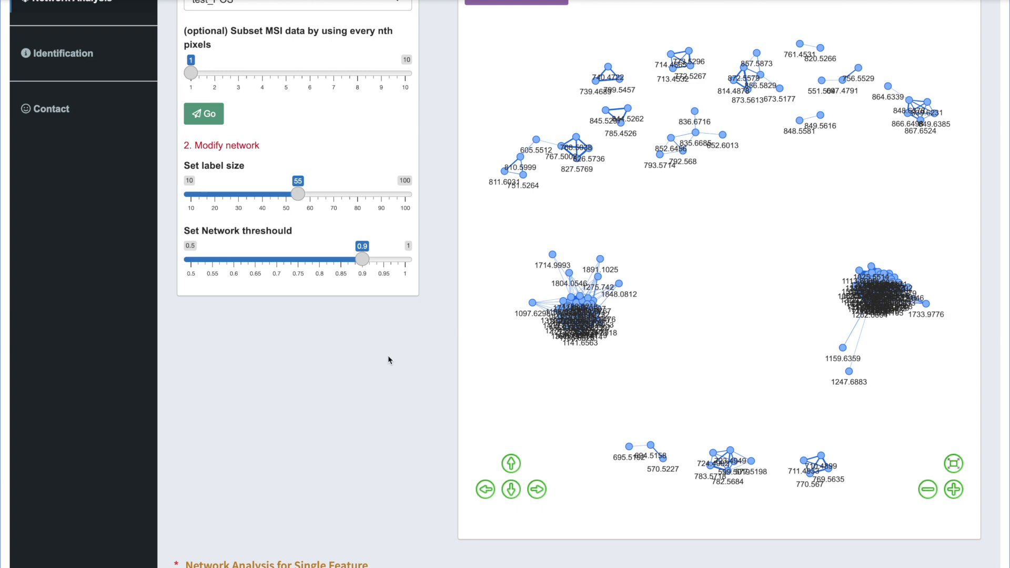
Step: Download the all-features network as allNetwork.html into the Downloads folder
{"action": "scroll", "coordinate": [388, 357], "scroll_direction": "up", "scroll_amount": 3}
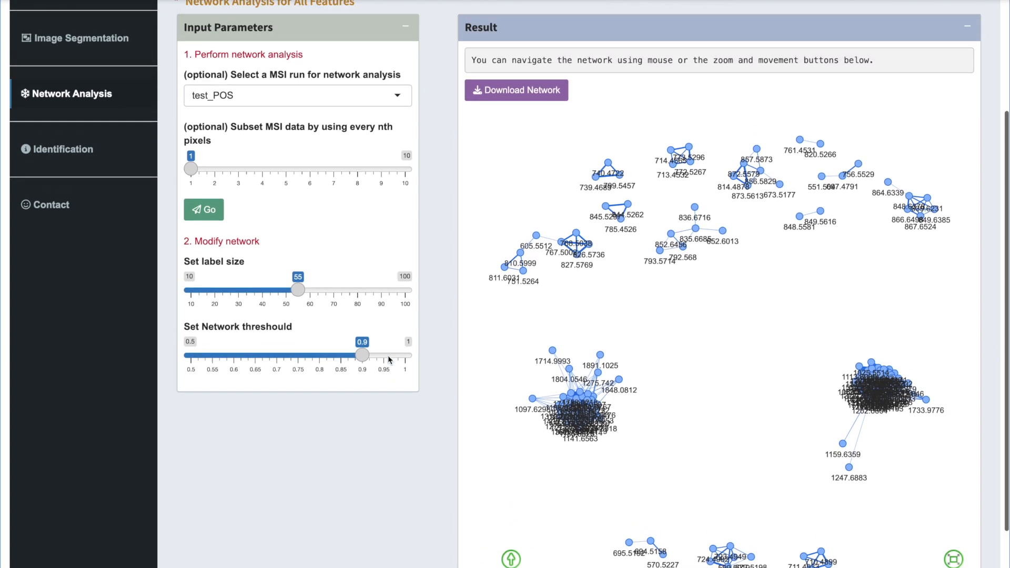
{"action": "left_click", "coordinate": [518, 131]}
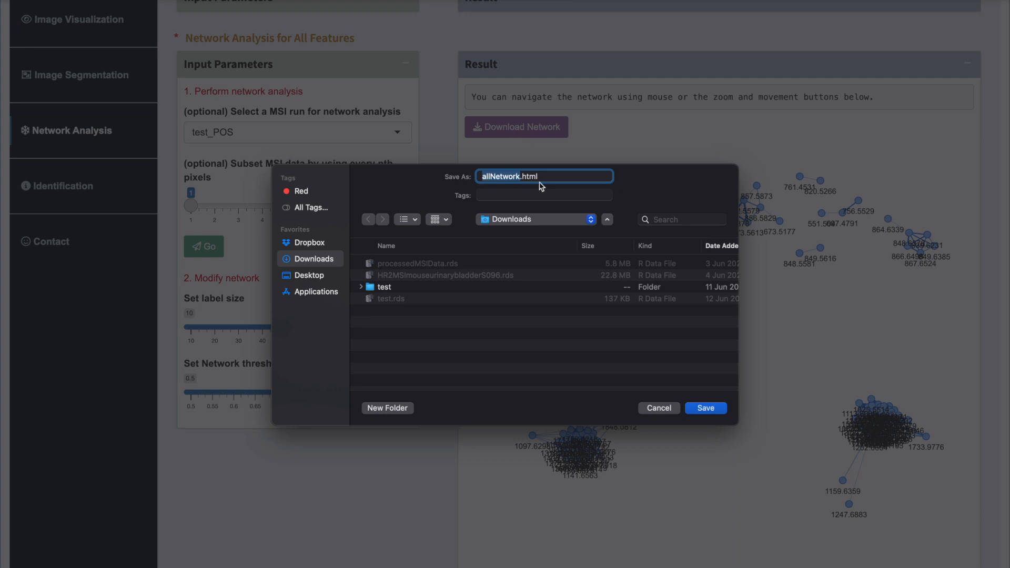
{"action": "left_click", "coordinate": [704, 410]}
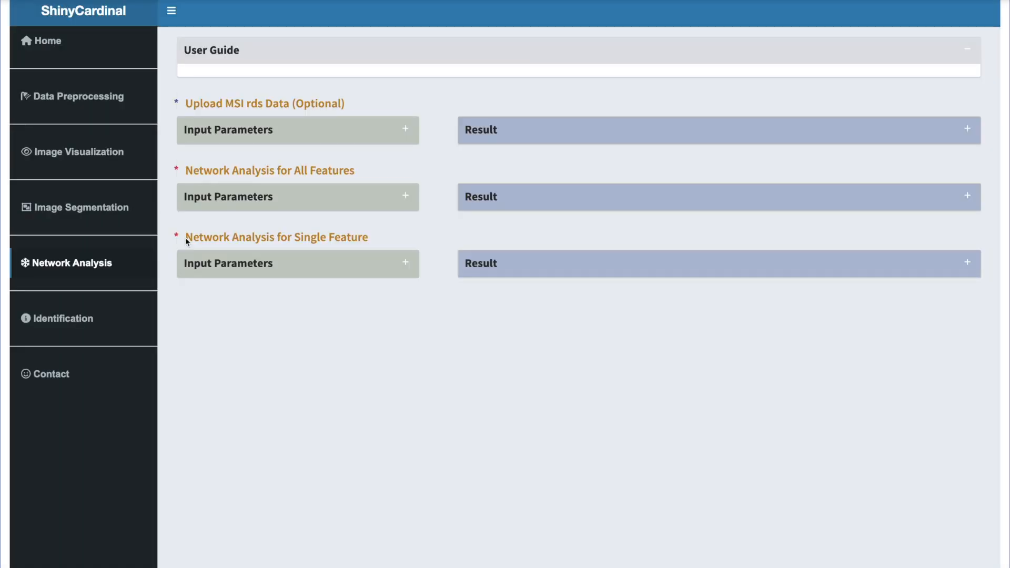
{"action": "left_click_drag", "start_coordinate": [185, 238], "coordinate": [369, 247]}
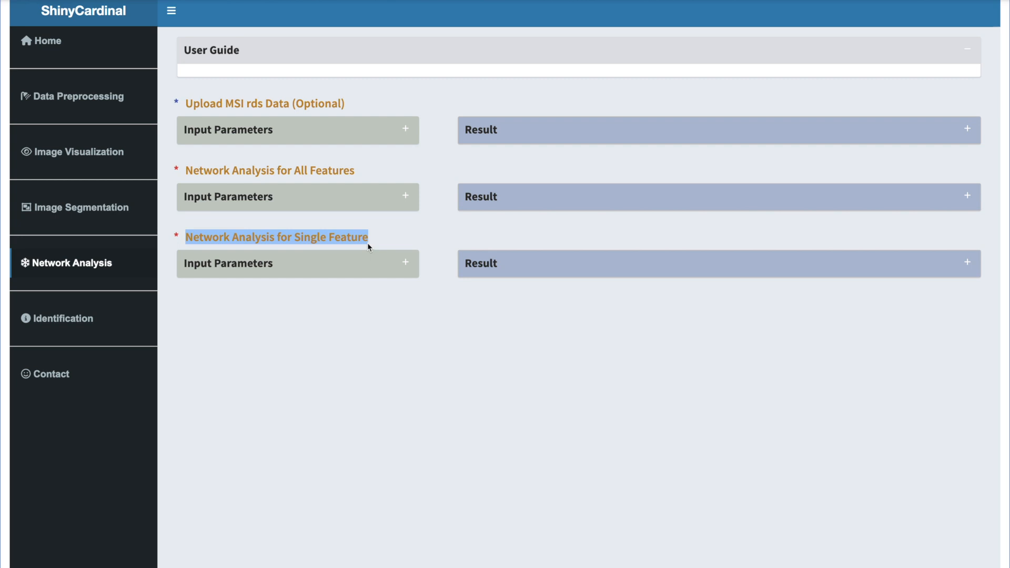
Step: Run single-feature network analysis on the test_POS run for m/z 798.542
{"action": "left_click", "coordinate": [406, 262]}
{"action": "left_click", "coordinate": [966, 262]}
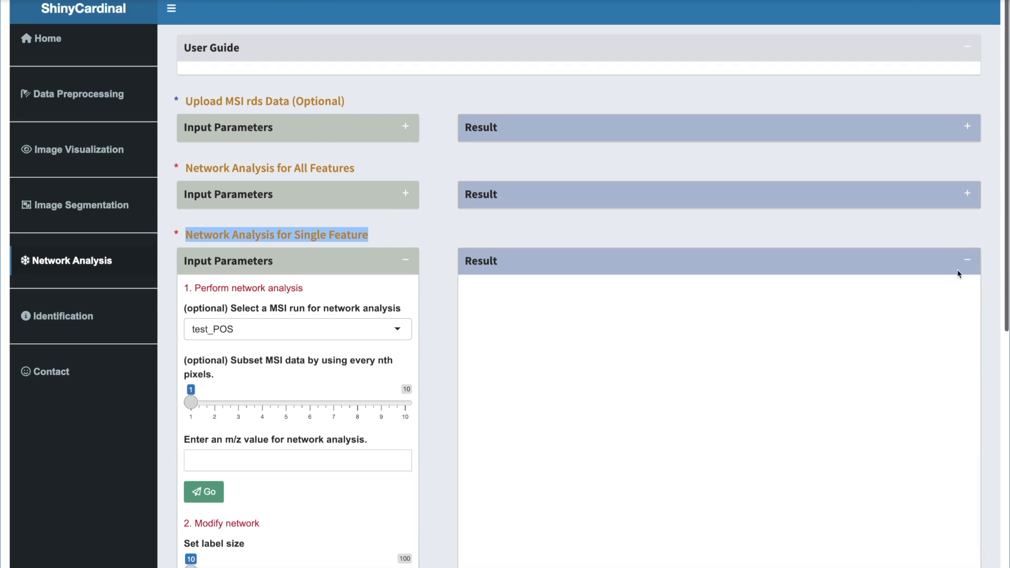
{"action": "scroll", "coordinate": [482, 373], "scroll_direction": "down", "scroll_amount": 1}
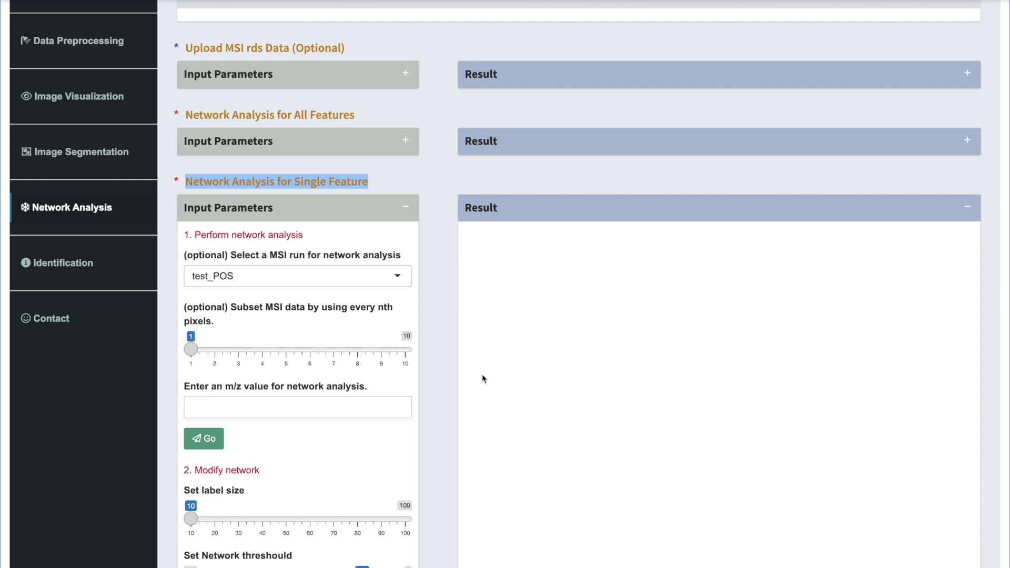
{"action": "left_click", "coordinate": [298, 400]}
{"action": "type", "text": "798"}
{"action": "type", "text": ".542"}
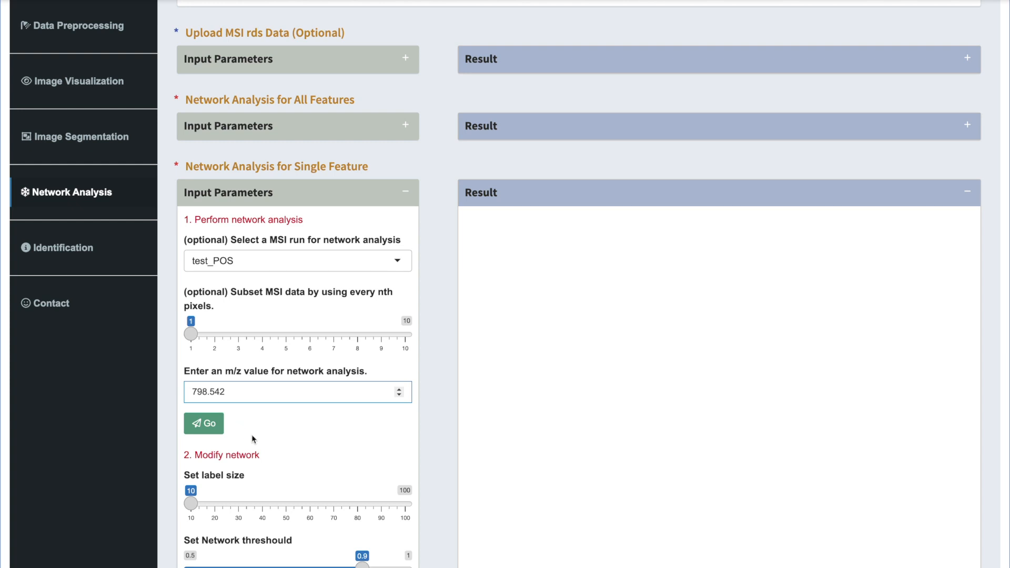
{"action": "scroll", "coordinate": [252, 439], "scroll_direction": "down", "scroll_amount": 1}
{"action": "left_click", "coordinate": [210, 405]}
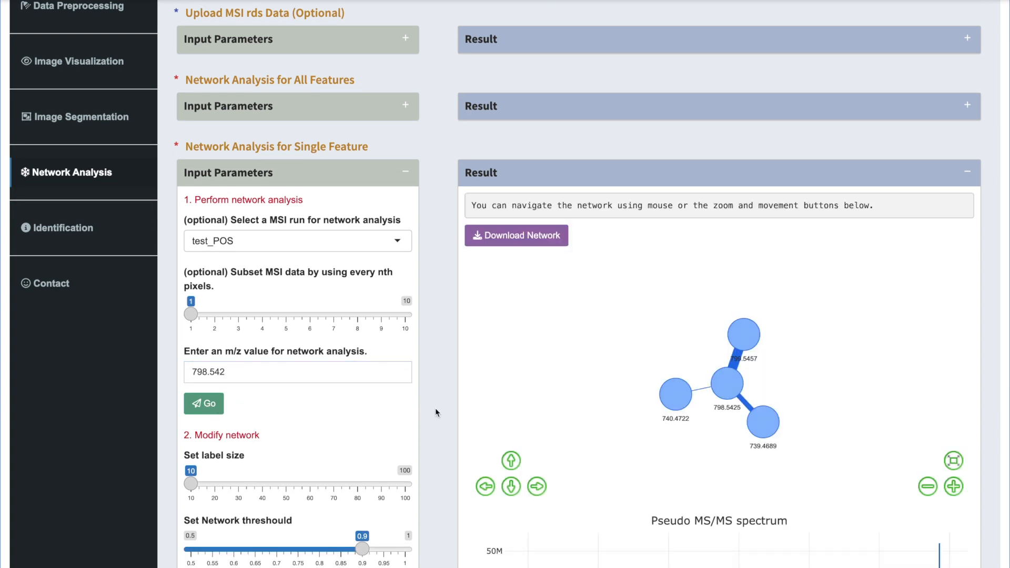
Step: Spread nodes 799.5457, 740.4722 and 739.4689 farther away from node 798.5425 and shrink the network display
{"action": "scroll", "coordinate": [434, 408], "scroll_direction": "down", "scroll_amount": 4}
{"action": "left_click", "coordinate": [750, 238]}
{"action": "left_click_drag", "start_coordinate": [750, 241], "coordinate": [759, 204]}
{"action": "left_click_drag", "start_coordinate": [673, 305], "coordinate": [613, 303]}
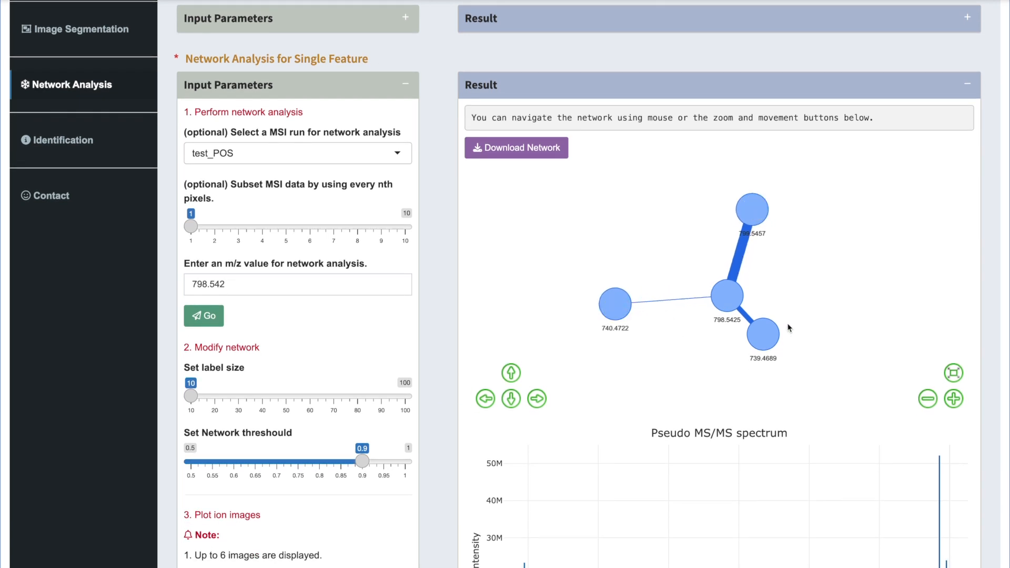
{"action": "left_click_drag", "start_coordinate": [772, 344], "coordinate": [834, 344]}
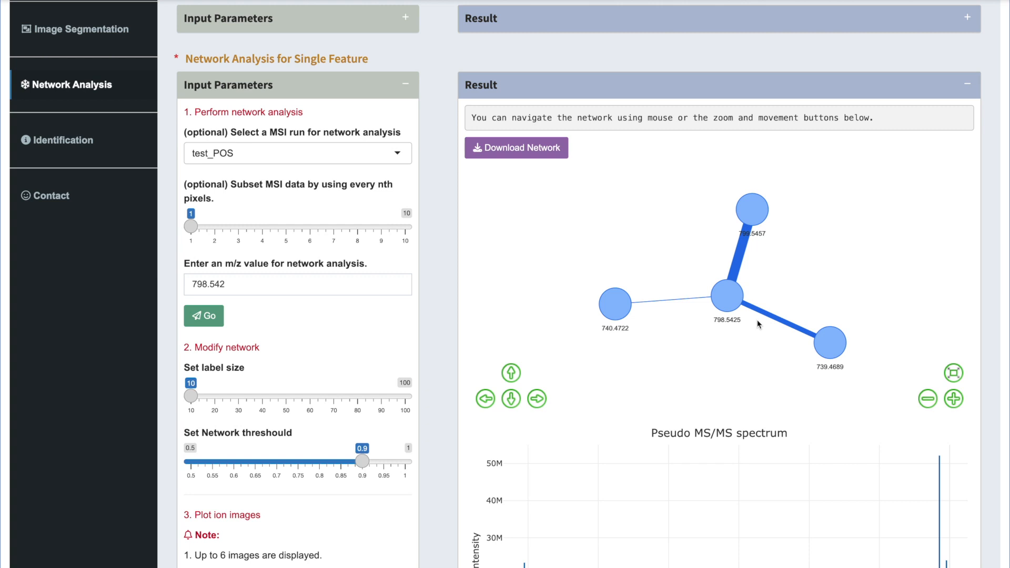
{"action": "scroll", "coordinate": [662, 386], "scroll_direction": "down", "scroll_amount": 3}
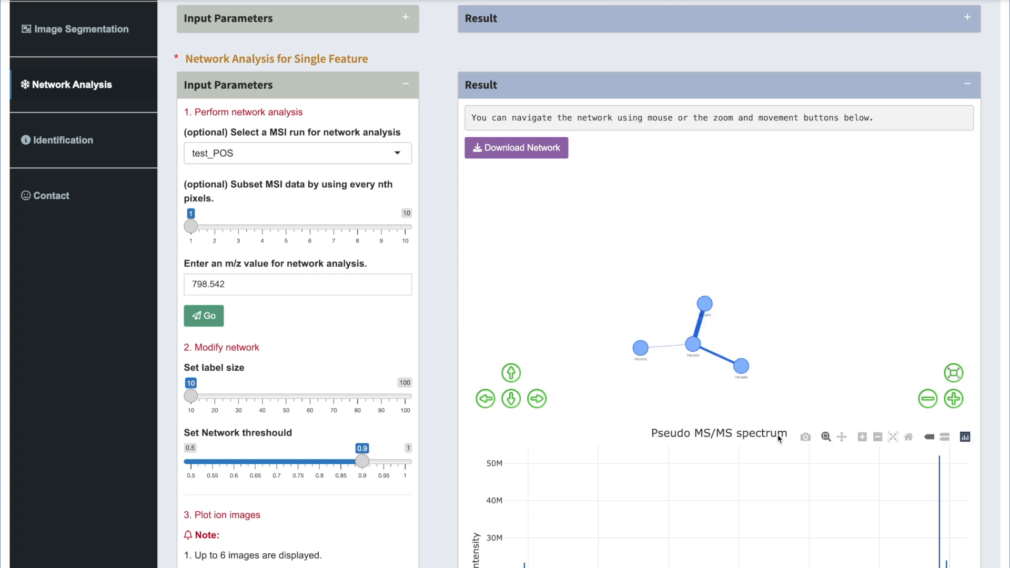
Step: Examine the m/z and intensity values of the individual peaks in the pseudo MS/MS spectrum
{"action": "scroll", "coordinate": [755, 439], "scroll_direction": "down", "scroll_amount": 1}
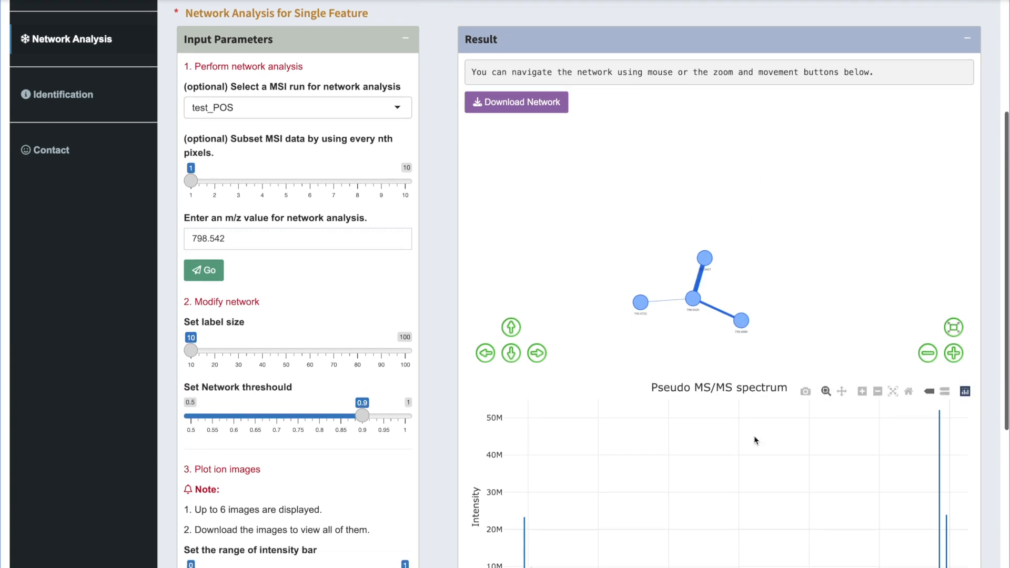
{"action": "scroll", "coordinate": [755, 440], "scroll_direction": "down", "scroll_amount": 3}
{"action": "mouse_move", "coordinate": [952, 392]}
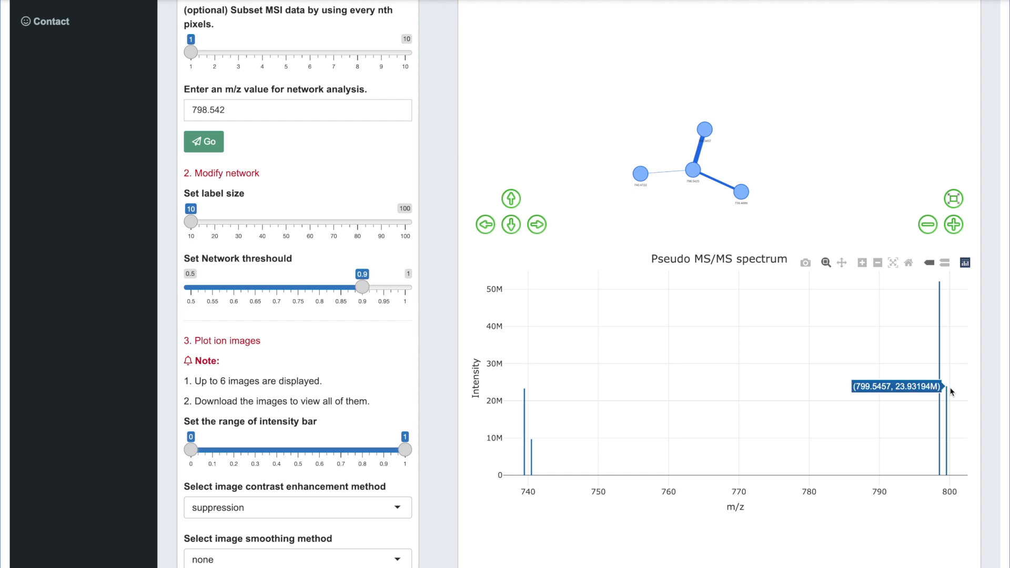
{"action": "mouse_move", "coordinate": [940, 287]}
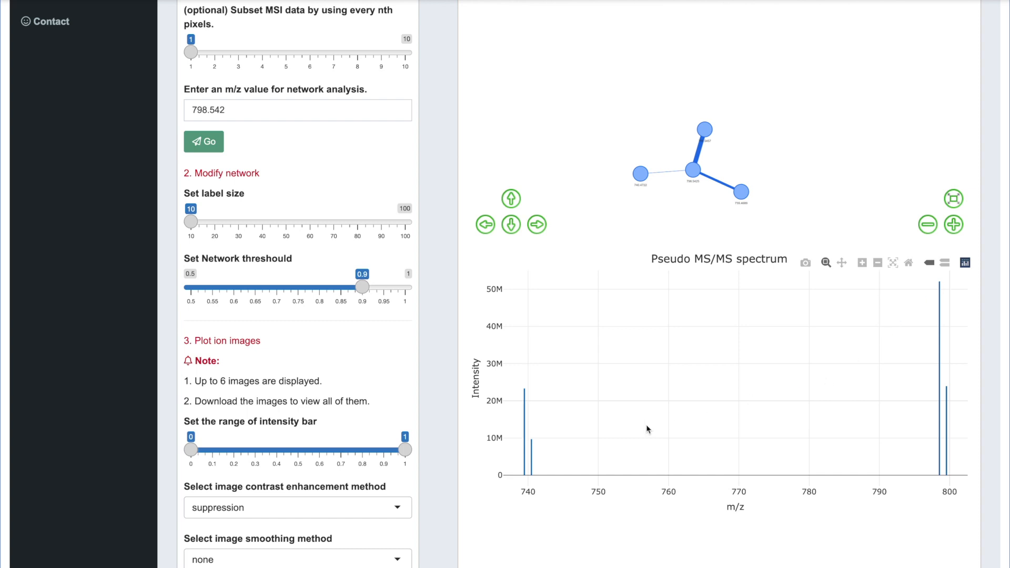
{"action": "mouse_move", "coordinate": [536, 442]}
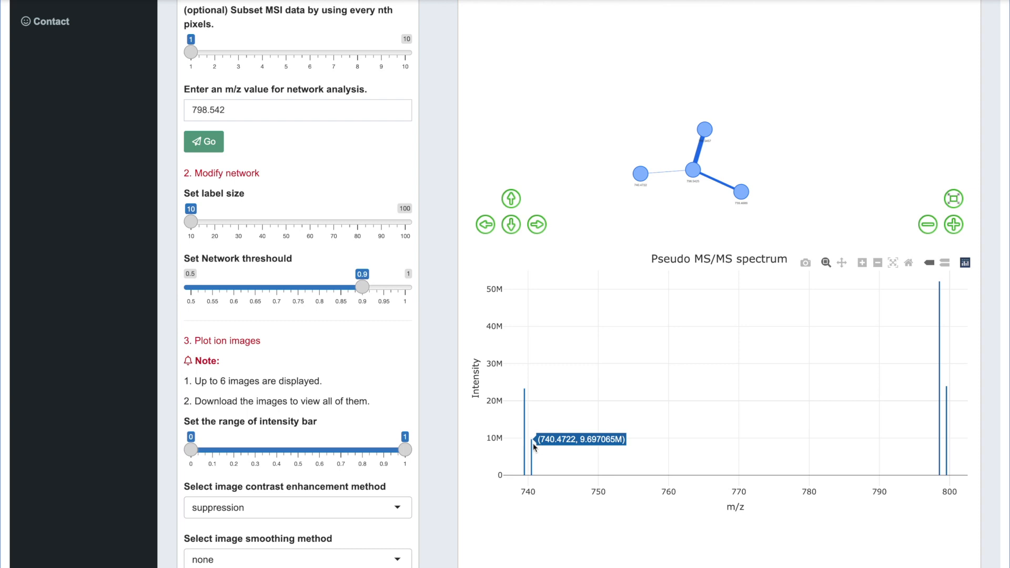
{"action": "mouse_move", "coordinate": [522, 395]}
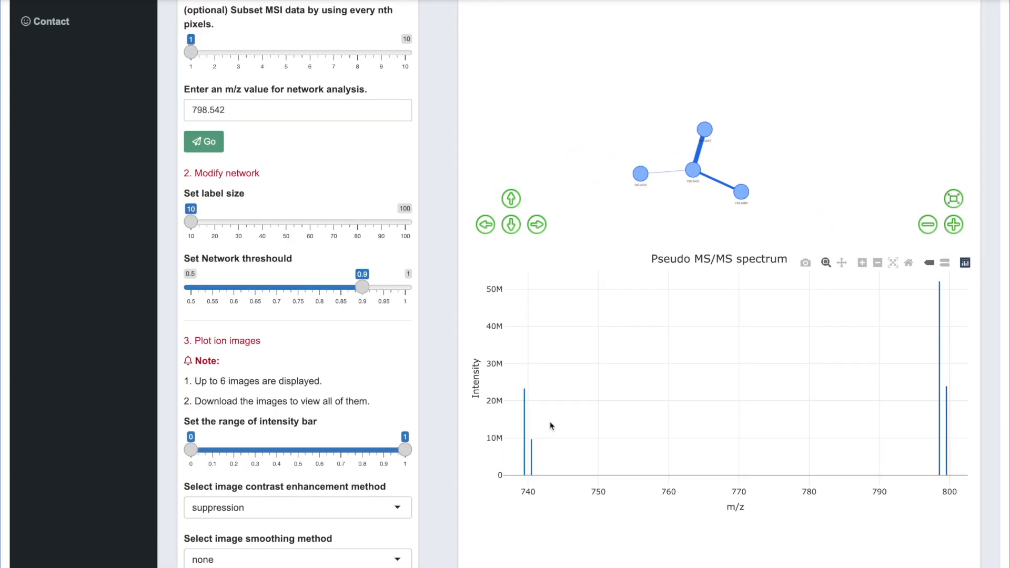
{"action": "scroll", "coordinate": [450, 269], "scroll_direction": "down", "scroll_amount": 1}
{"action": "scroll", "coordinate": [445, 265], "scroll_direction": "up", "scroll_amount": 4}
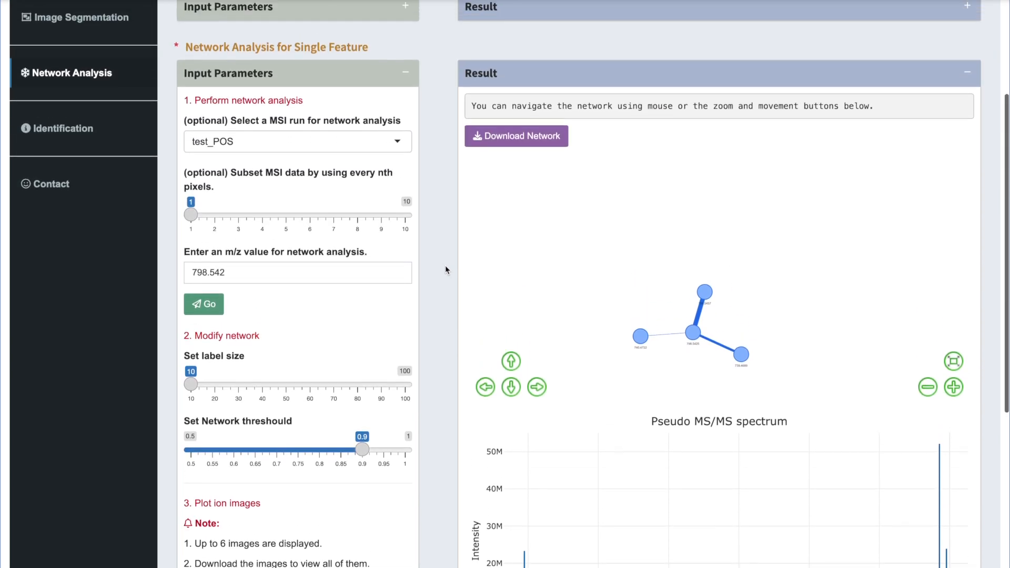
Step: Go to metabolite identification and expand its input parameters and result sections
{"action": "scroll", "coordinate": [445, 269], "scroll_direction": "up", "scroll_amount": 1}
{"action": "left_click", "coordinate": [54, 171]}
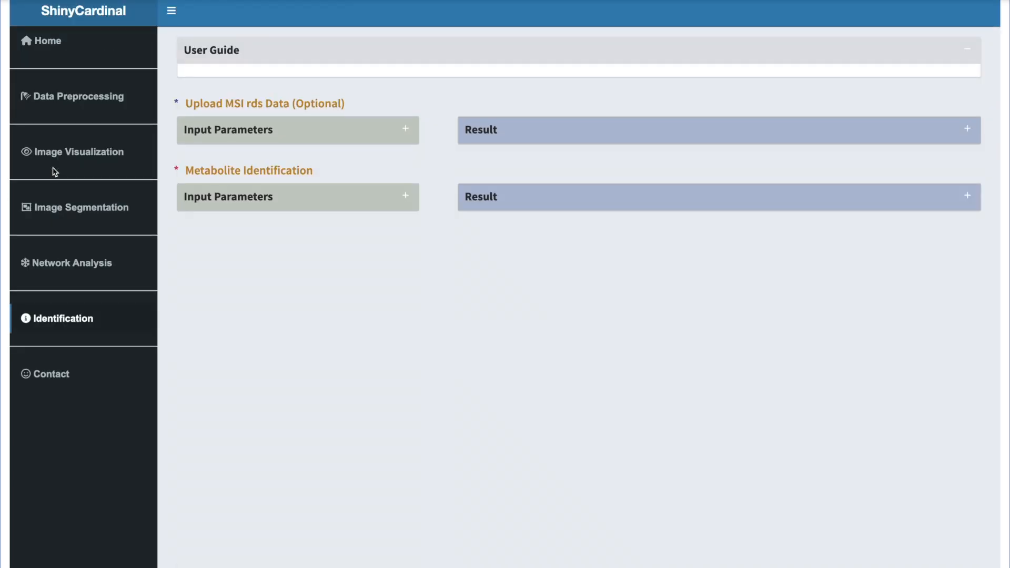
{"action": "left_click", "coordinate": [407, 199]}
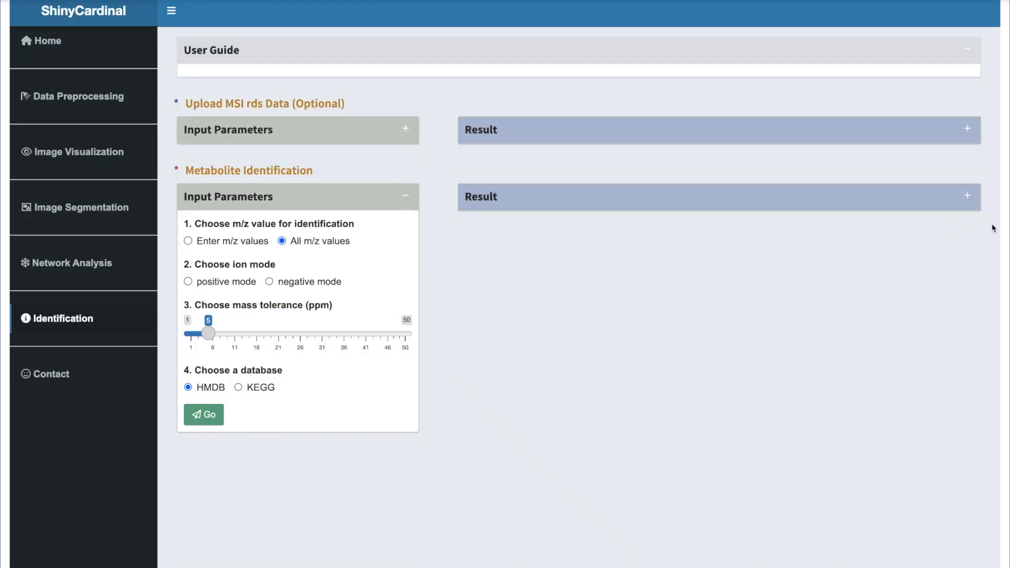
{"action": "left_click", "coordinate": [967, 195]}
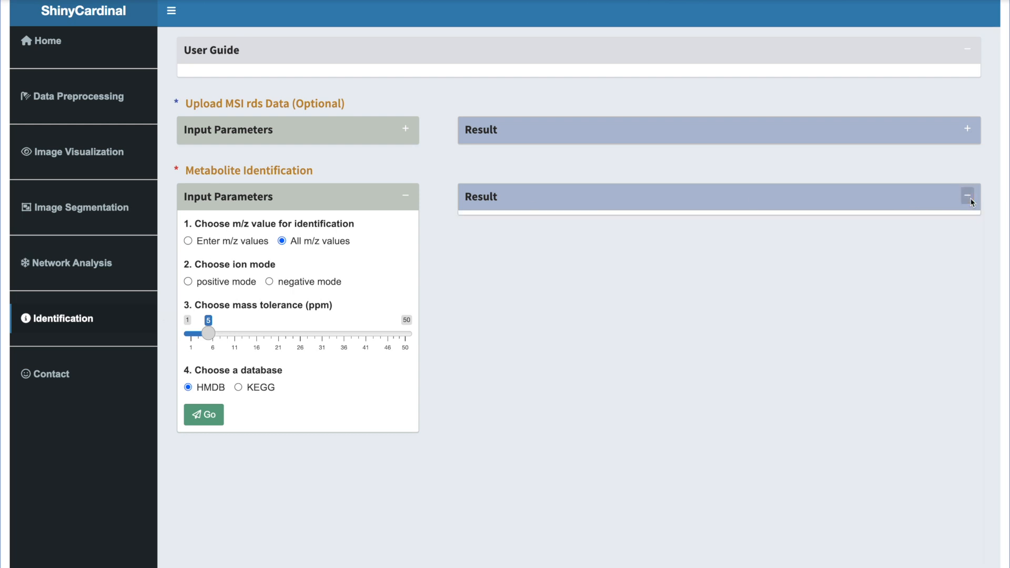
Step: Search the HMDB database for m/z 798.542 in positive ion mode with a 5 ppm mass tolerance
{"action": "left_click", "coordinate": [195, 243]}
{"action": "left_click", "coordinate": [217, 287]}
{"action": "type", "text": "8"}
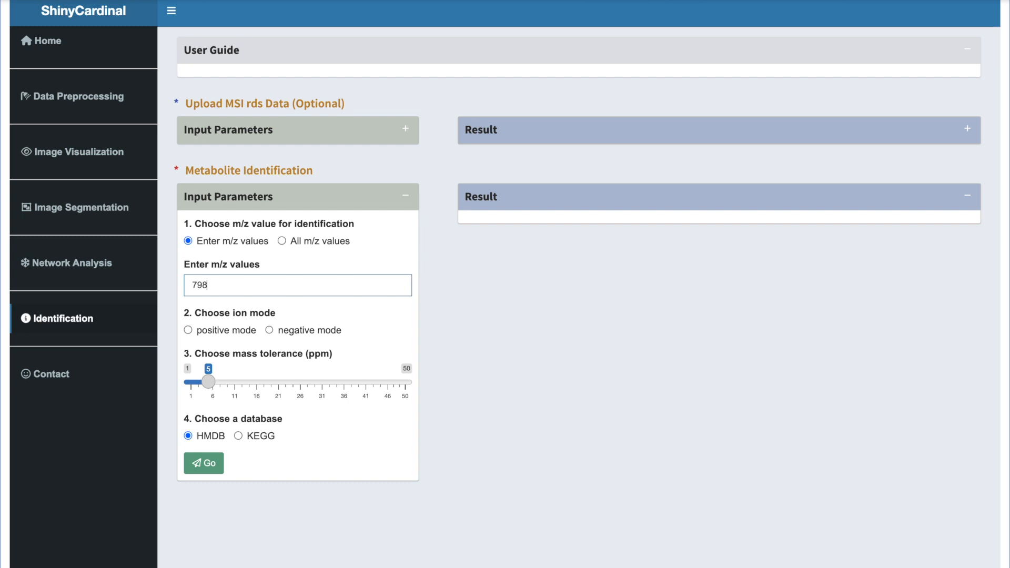
{"action": "type", "text": ".542"}
{"action": "left_click", "coordinate": [187, 330]}
{"action": "left_click", "coordinate": [210, 472]}
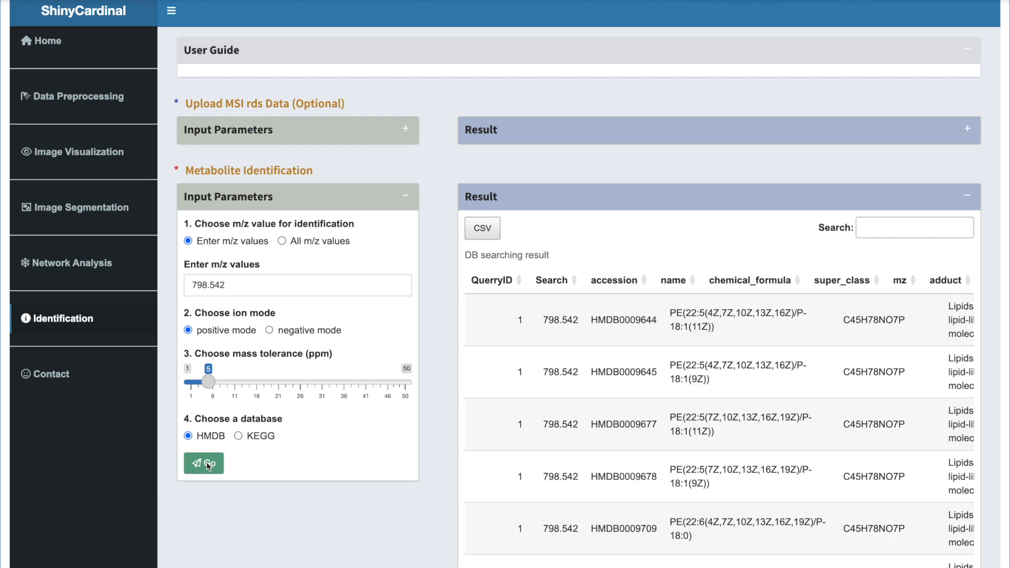
Step: Review the candidate metabolite names on the first page of the database search results
{"action": "scroll", "coordinate": [643, 446], "scroll_direction": "down", "scroll_amount": 1}
{"action": "scroll", "coordinate": [643, 446], "scroll_direction": "down", "scroll_amount": 3}
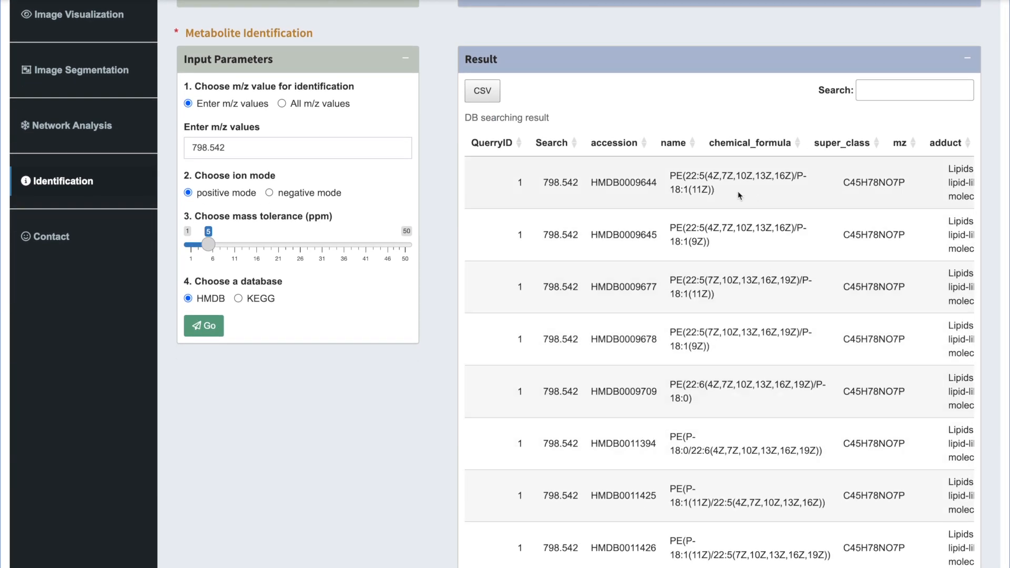
{"action": "left_click", "coordinate": [672, 179]}
{"action": "left_click_drag", "start_coordinate": [670, 176], "coordinate": [721, 177]}
{"action": "scroll", "coordinate": [752, 339], "scroll_direction": "down", "scroll_amount": 3}
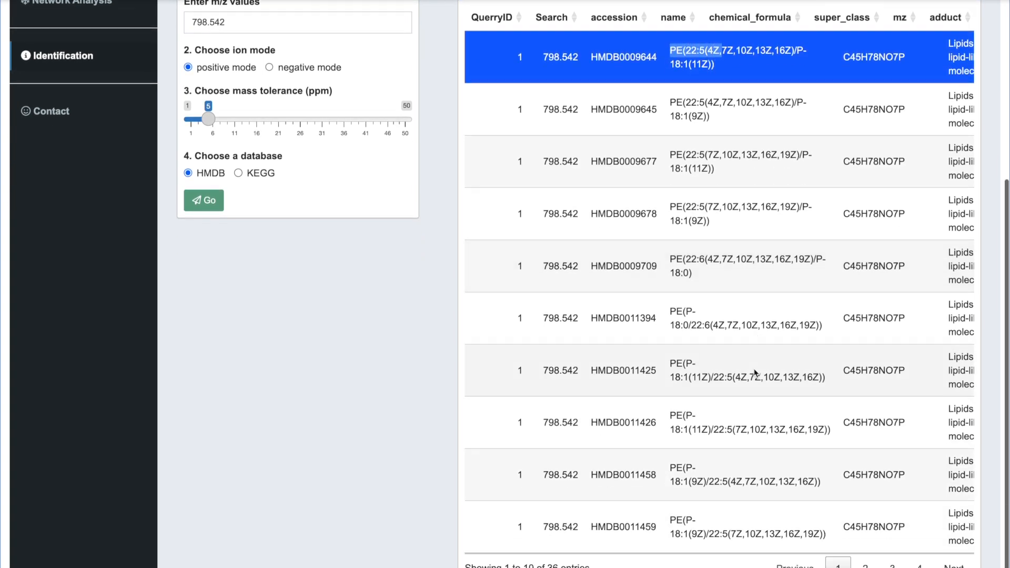
Step: Check the names and chemical formulas of the candidates on the second results page
{"action": "left_click", "coordinate": [865, 564]}
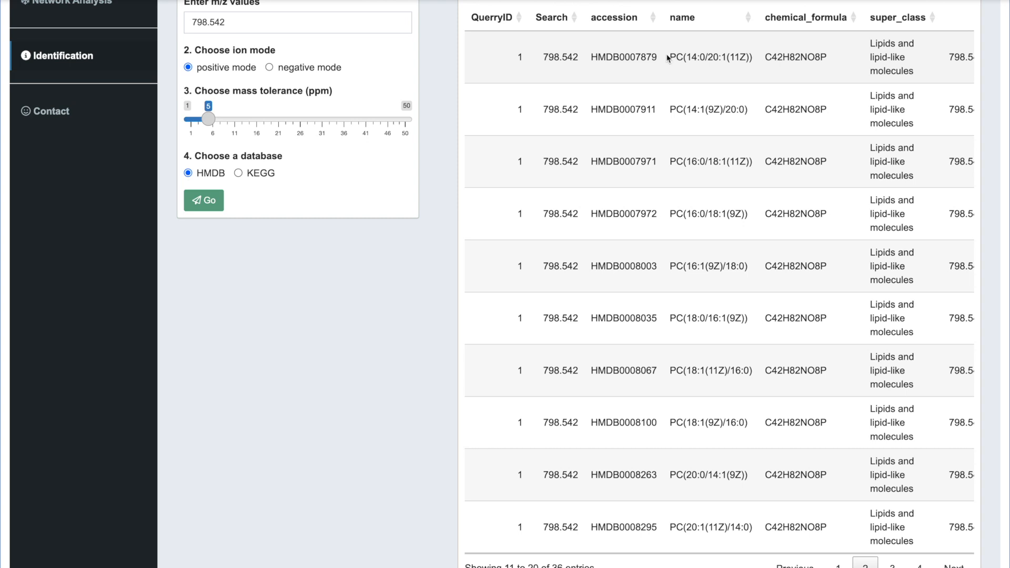
{"action": "scroll", "coordinate": [679, 107], "scroll_direction": "right", "scroll_amount": 3}
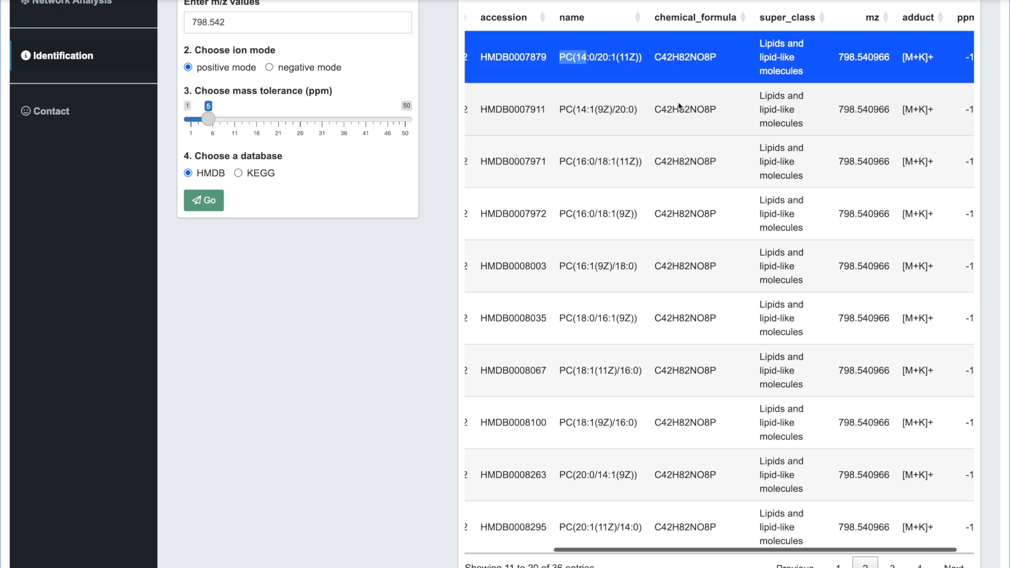
{"action": "left_click", "coordinate": [655, 58]}
{"action": "left_click_drag", "start_coordinate": [655, 57], "coordinate": [721, 62]}
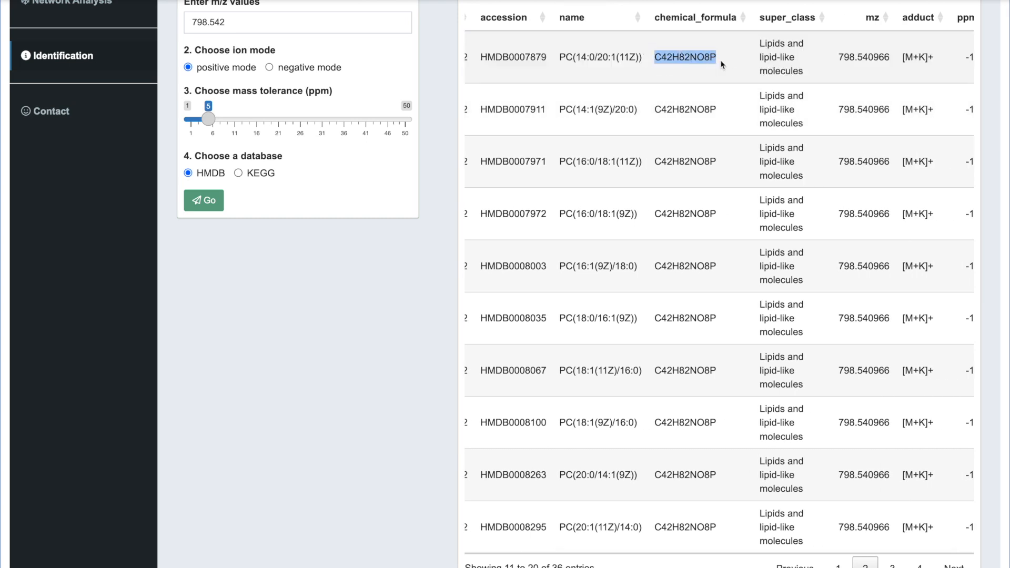
{"action": "left_click", "coordinate": [721, 63]}
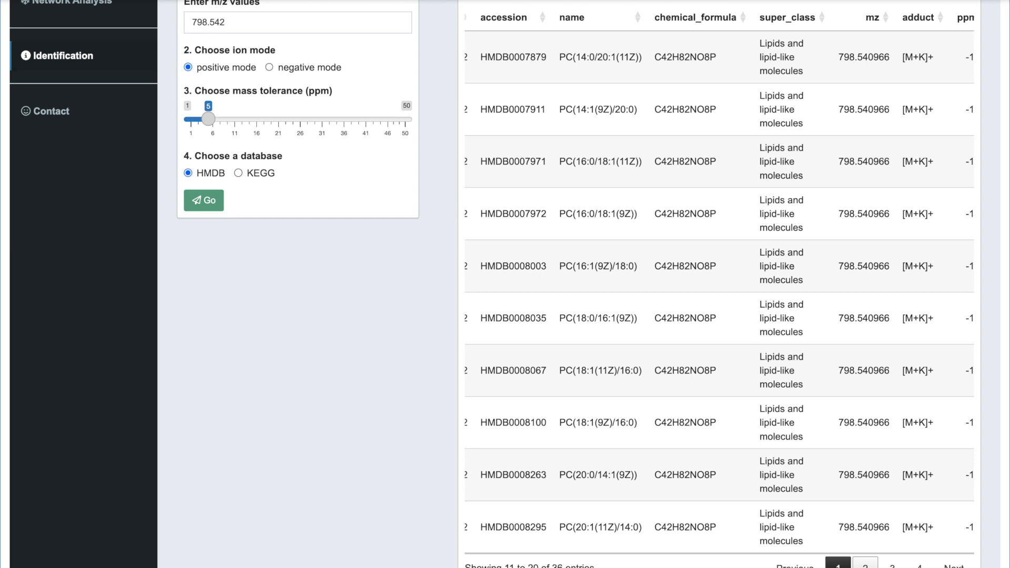
Step: Compare the adducts and ppm errors of the candidates on the first and second results pages
{"action": "left_click", "coordinate": [838, 564]}
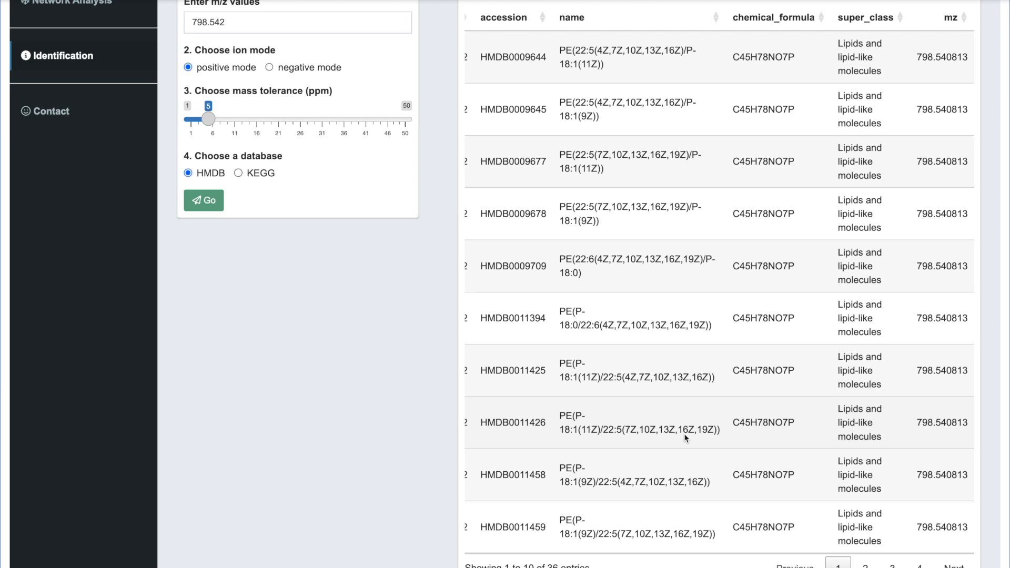
{"action": "scroll", "coordinate": [686, 438], "scroll_direction": "right", "scroll_amount": 3}
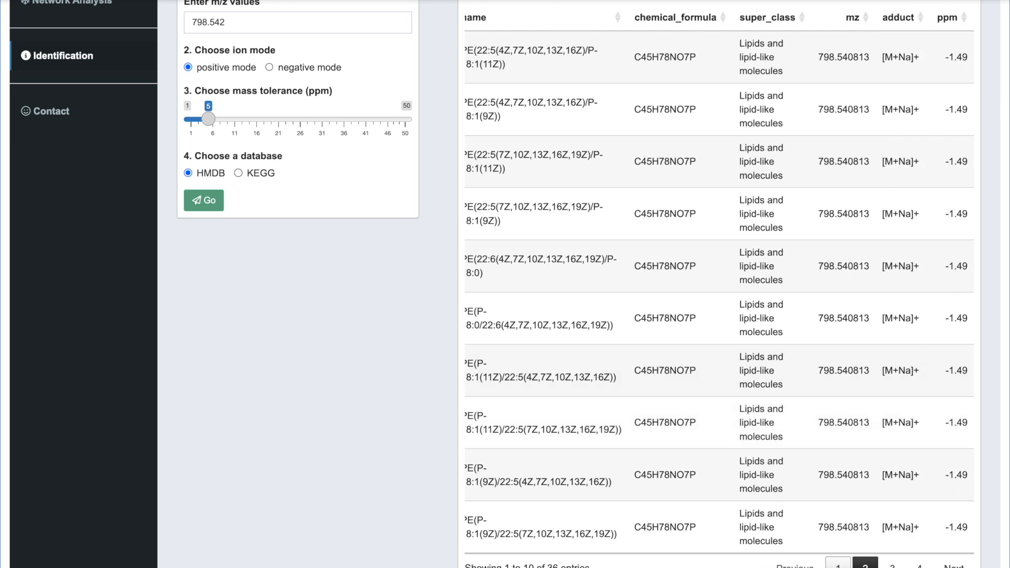
{"action": "left_click", "coordinate": [865, 563]}
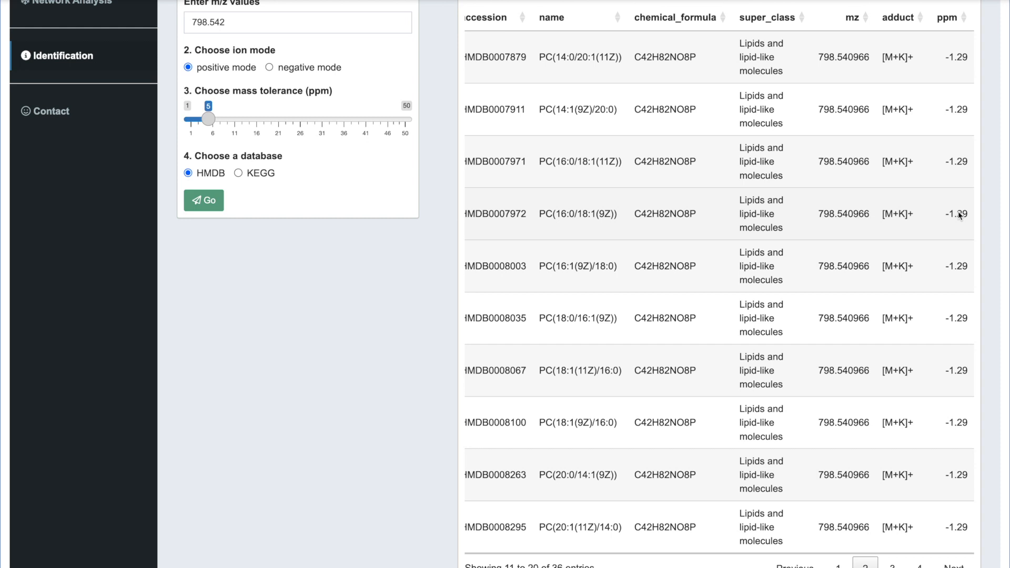
Step: Return to the single-feature network analysis and plot the ion images with suppression contrast, no smoothing, viridis colors and dark mode
{"action": "scroll", "coordinate": [958, 214], "scroll_direction": "up", "scroll_amount": 3}
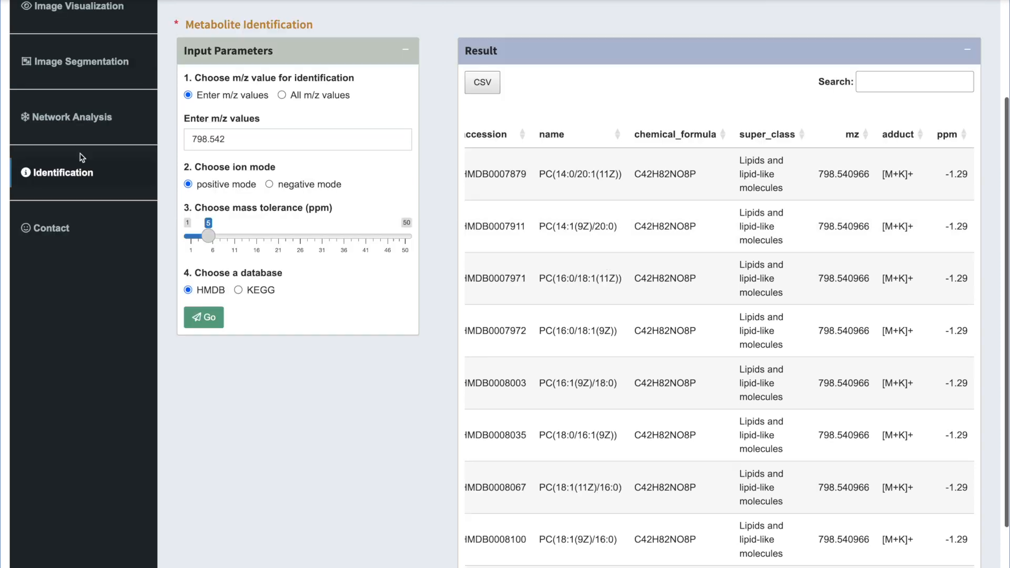
{"action": "left_click", "coordinate": [72, 117]}
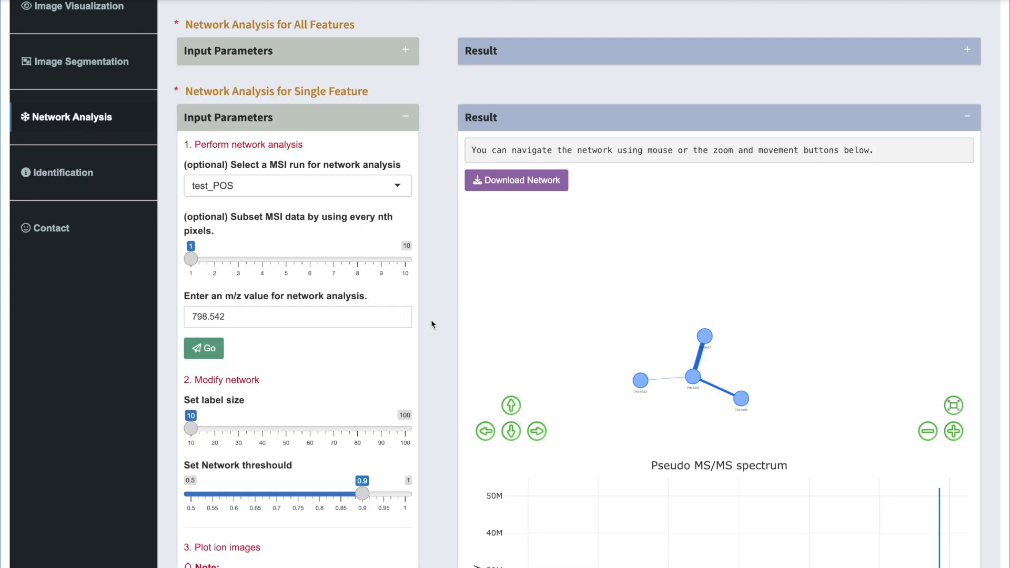
{"action": "scroll", "coordinate": [432, 324], "scroll_direction": "down", "scroll_amount": 8}
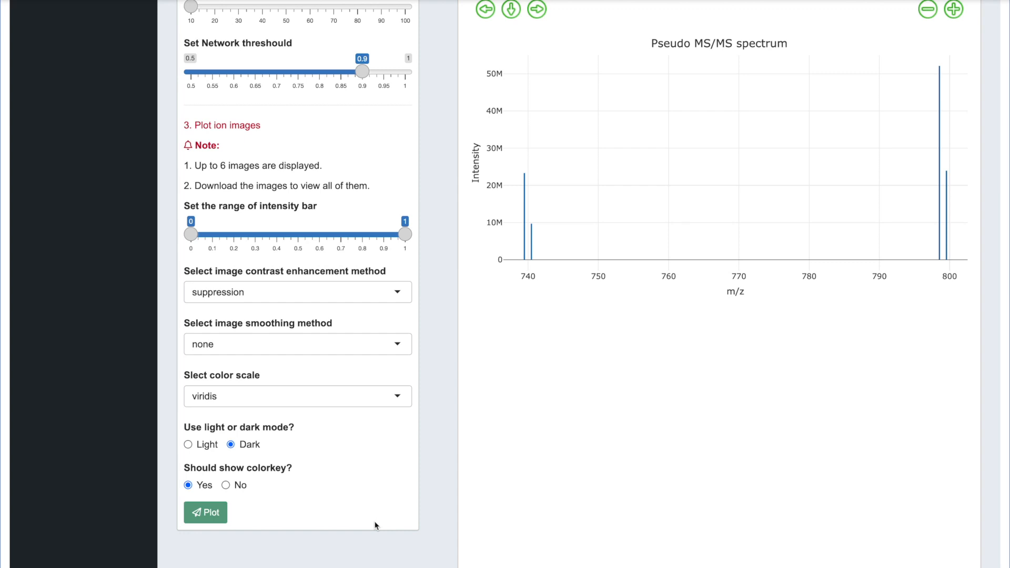
{"action": "left_click", "coordinate": [218, 516]}
{"action": "scroll", "coordinate": [443, 476], "scroll_direction": "down", "scroll_amount": 1}
Step: Highlight the note about the six-image display limit and save the ion images as 798.542_networkImage.pdf in the Downloads folder
{"action": "left_click_drag", "start_coordinate": [195, 143], "coordinate": [328, 150]}
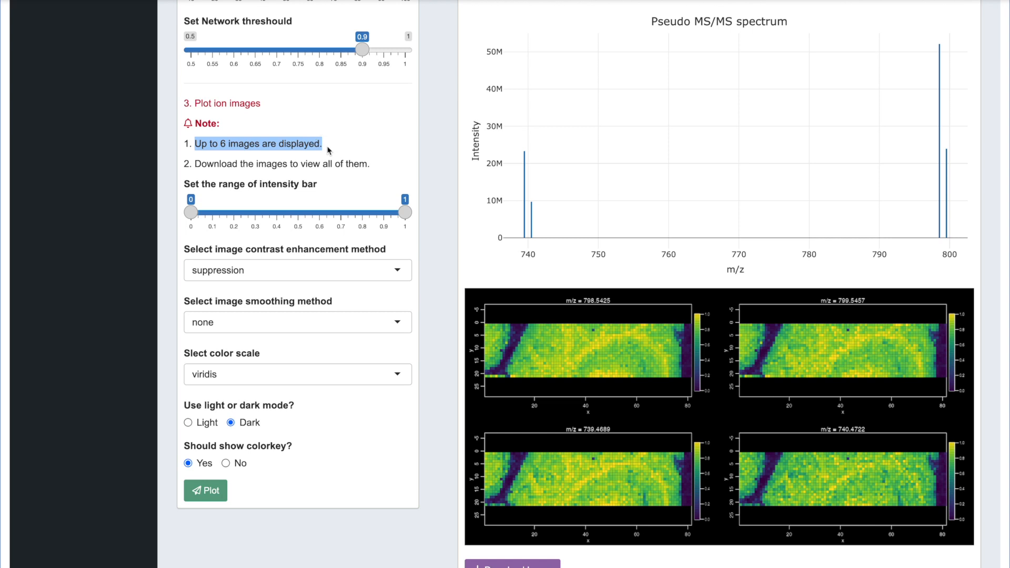
{"action": "left_click", "coordinate": [537, 564]}
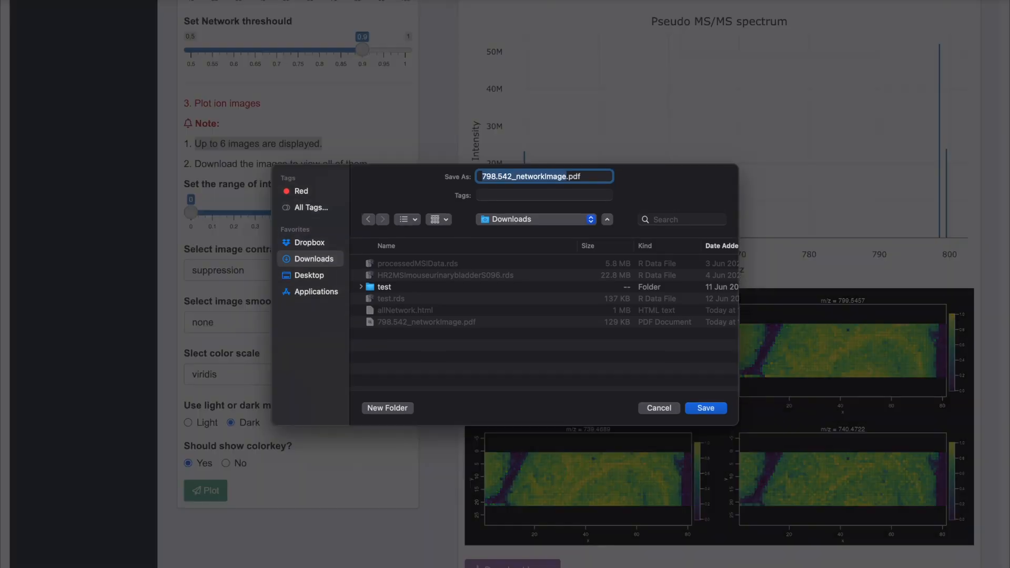
{"action": "left_click", "coordinate": [707, 408]}
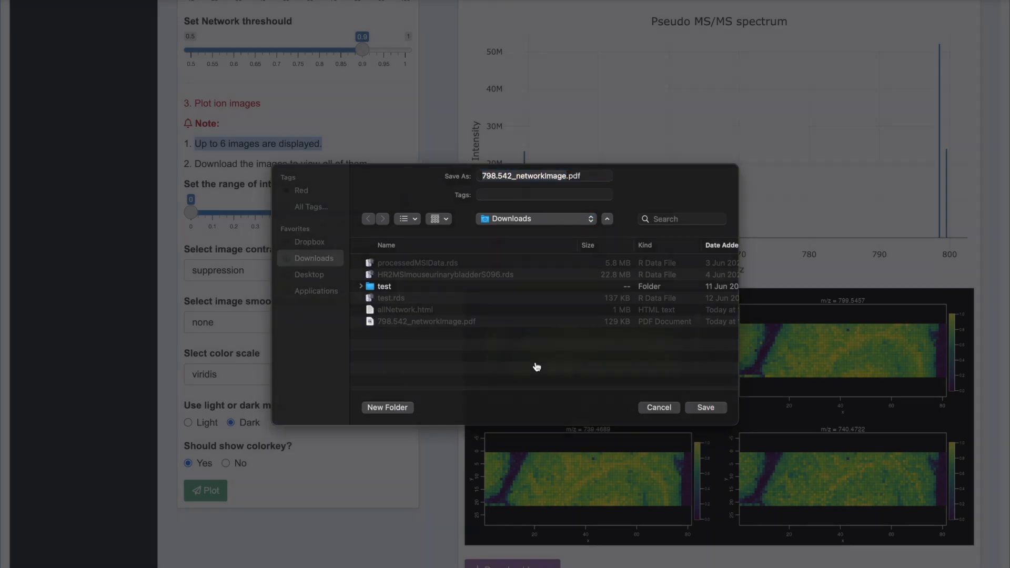